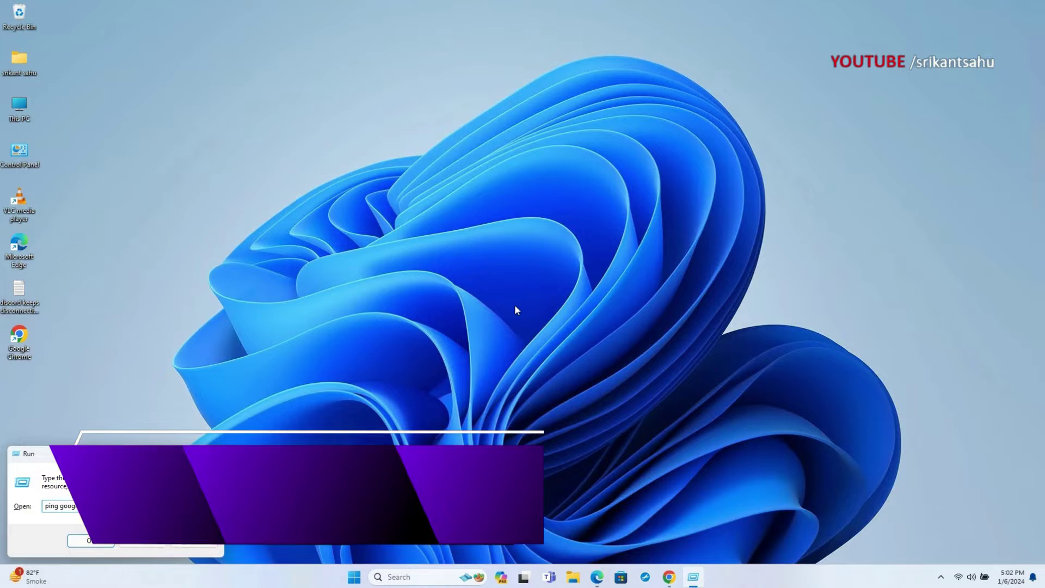
Step: Run 'ping google.com -t' and move the console window to the upper left
key("Return")
left_click_drag(412, 115, 334, 65)
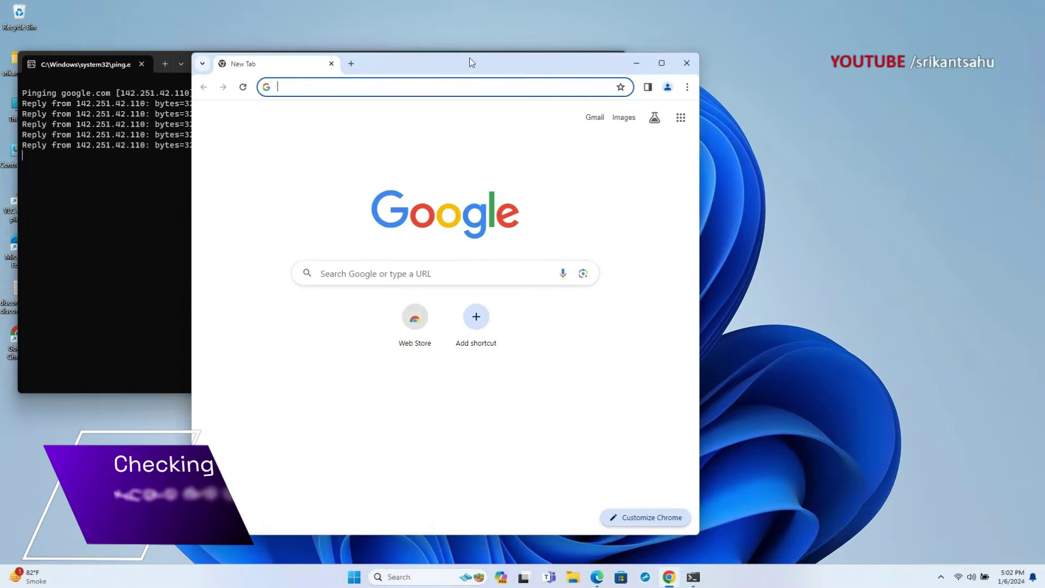
Step: Search 'speed test' in Chrome and open Speedtest by Ookla, dismissing the drive notification
left_click_drag(471, 63, 631, 74)
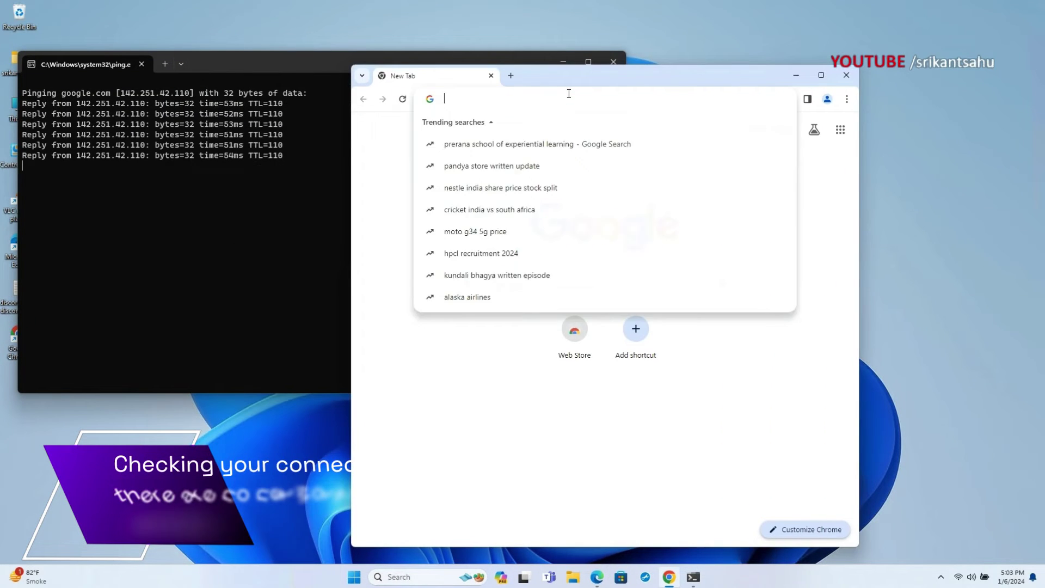
type("speed test")
key("Return")
left_click(464, 440)
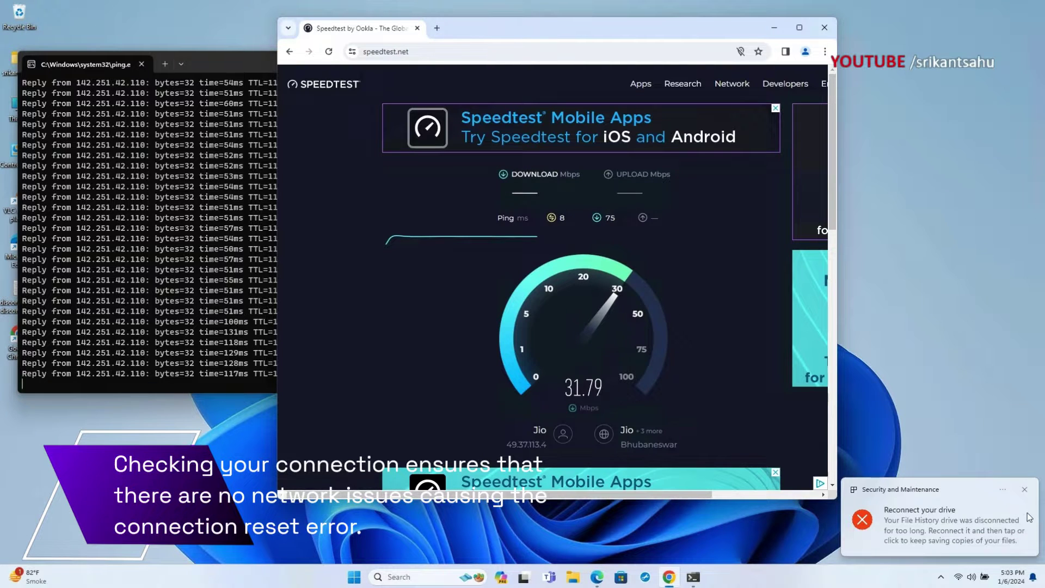
left_click(1024, 489)
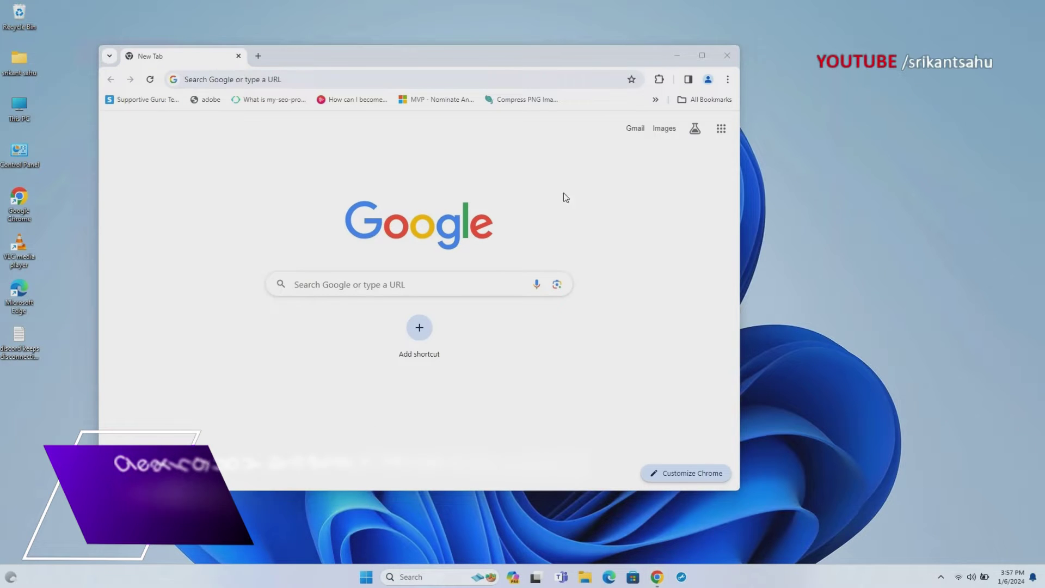
Step: Open Clear browsing data under Privacy and security with the time range at All time
left_click(731, 82)
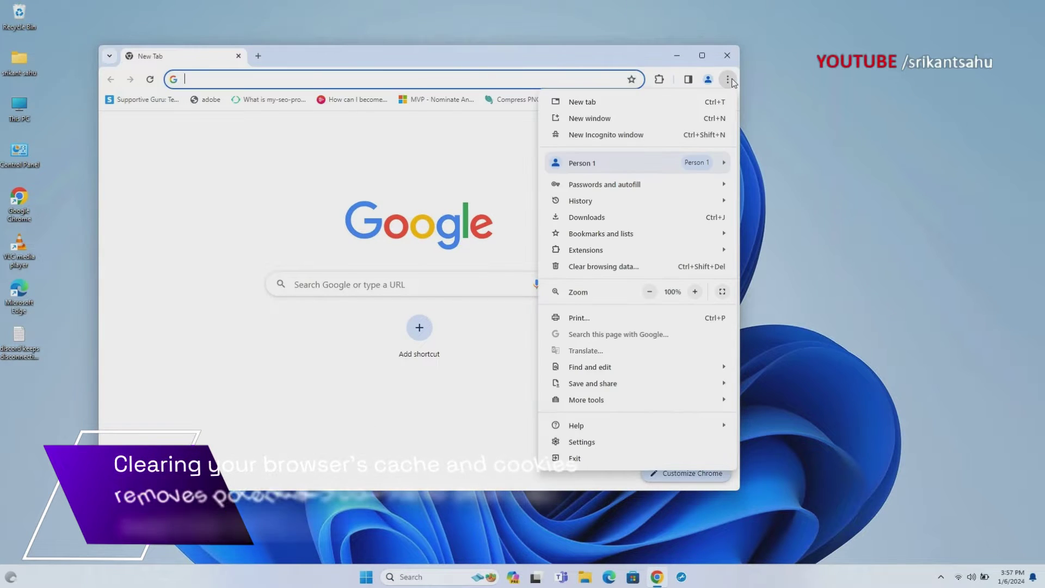
left_click(589, 444)
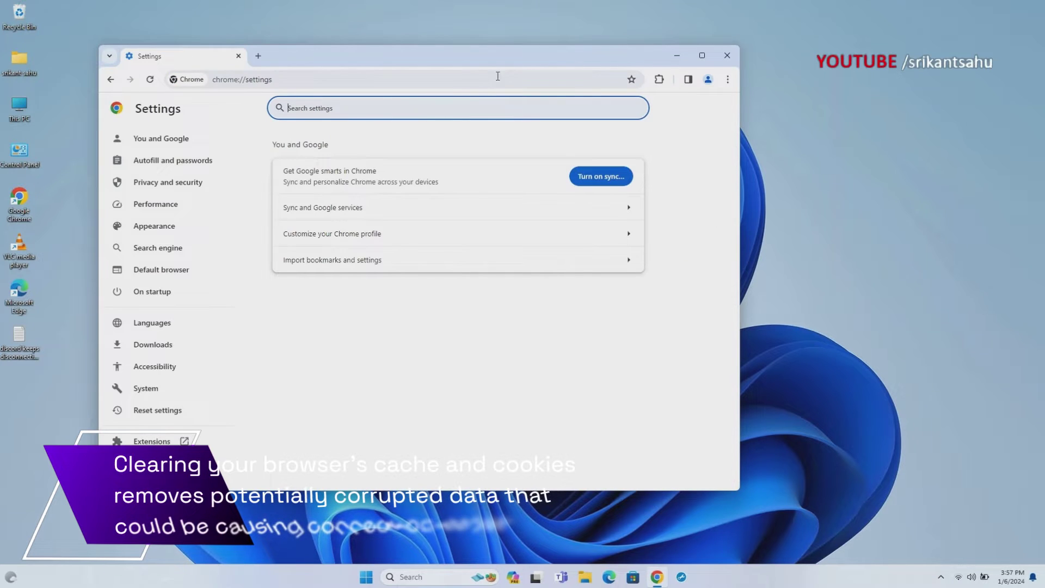
left_click(195, 170)
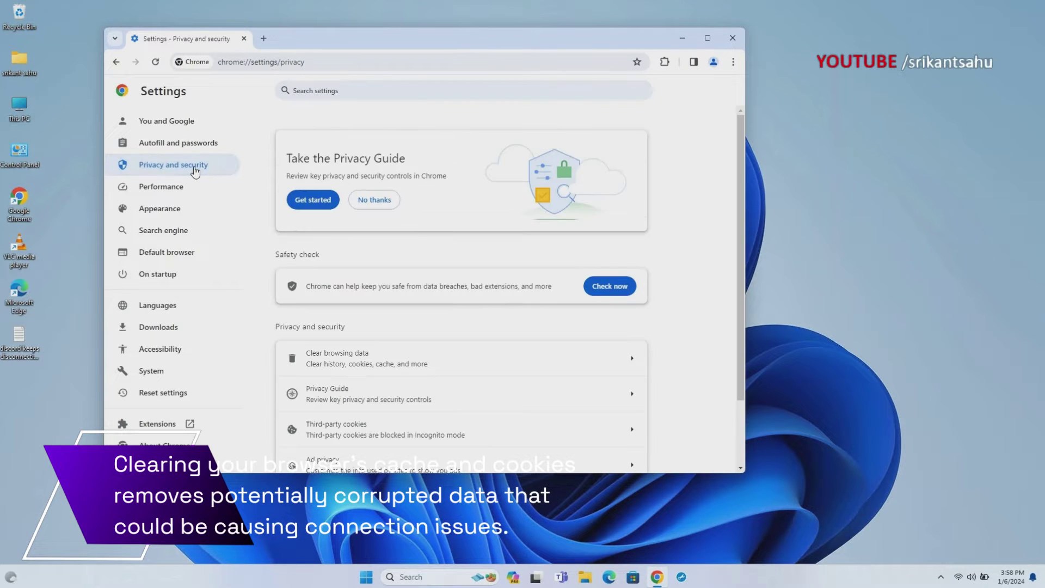
left_click(612, 361)
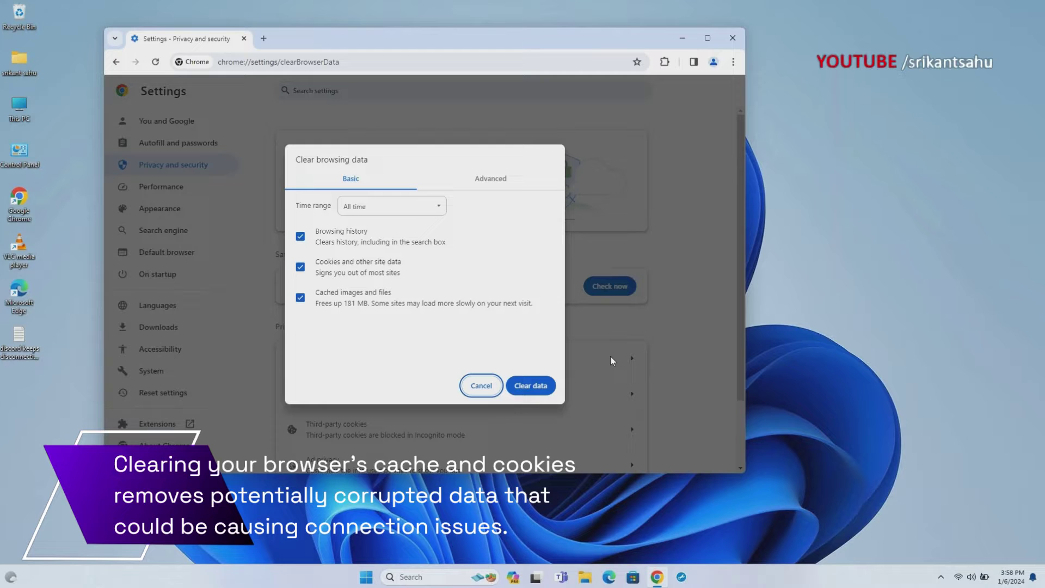
left_click(437, 214)
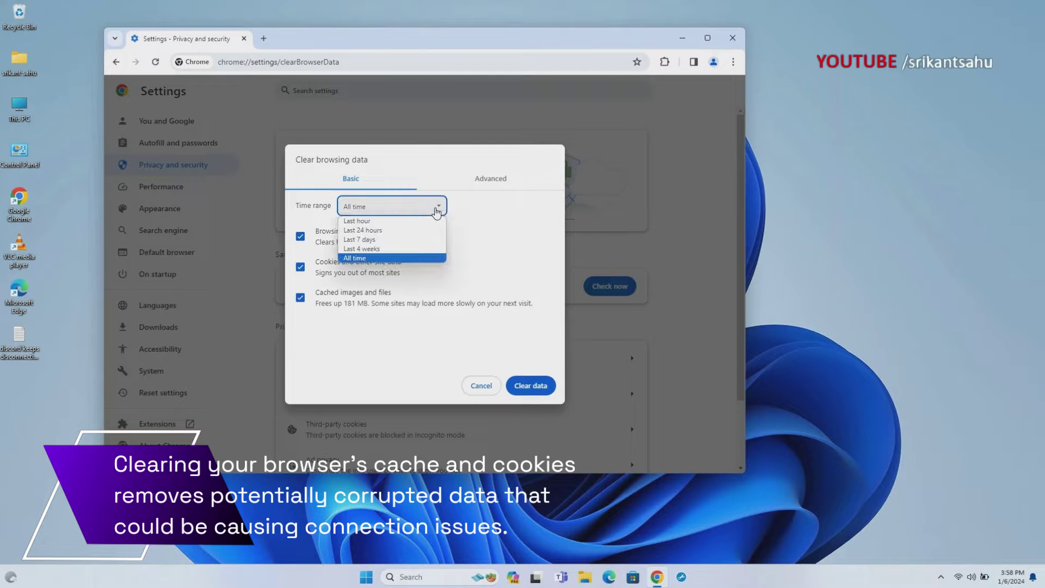
left_click(367, 258)
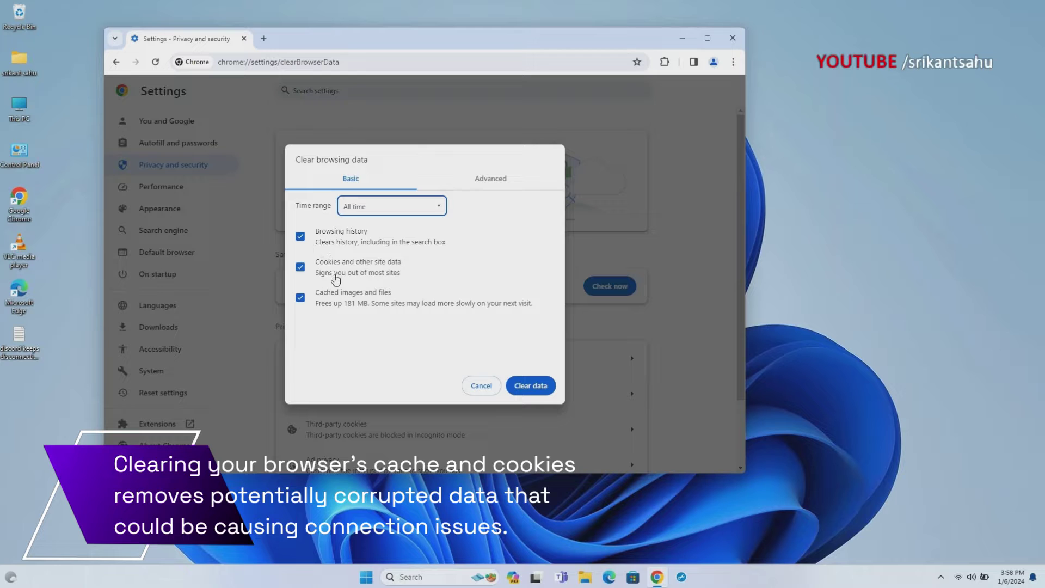
Step: Review the Advanced clearing options, return to Basic, and close Chrome
left_click(502, 180)
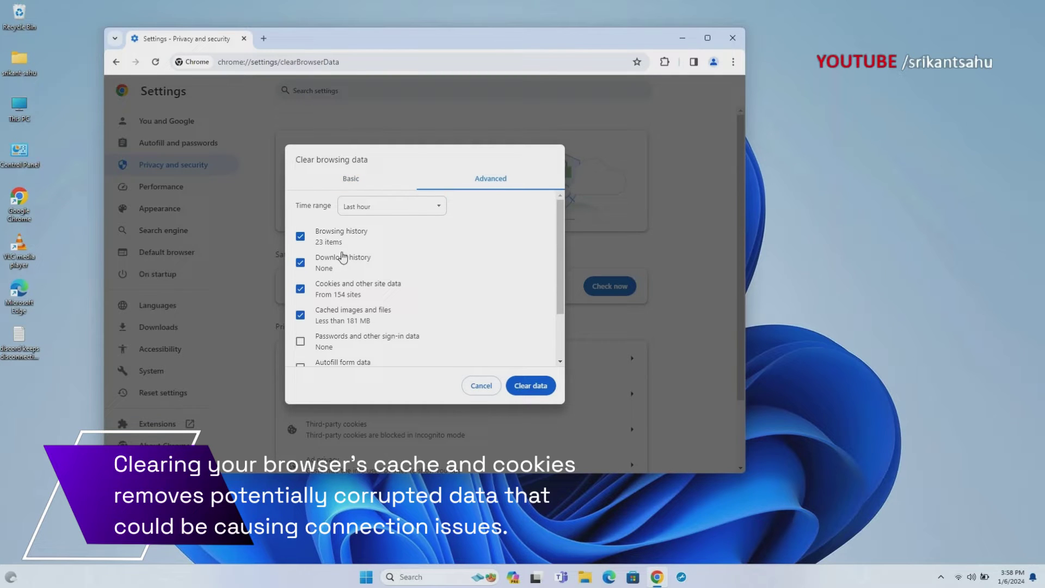
scroll(399, 314, "down", 1)
scroll(452, 315, "down", 1)
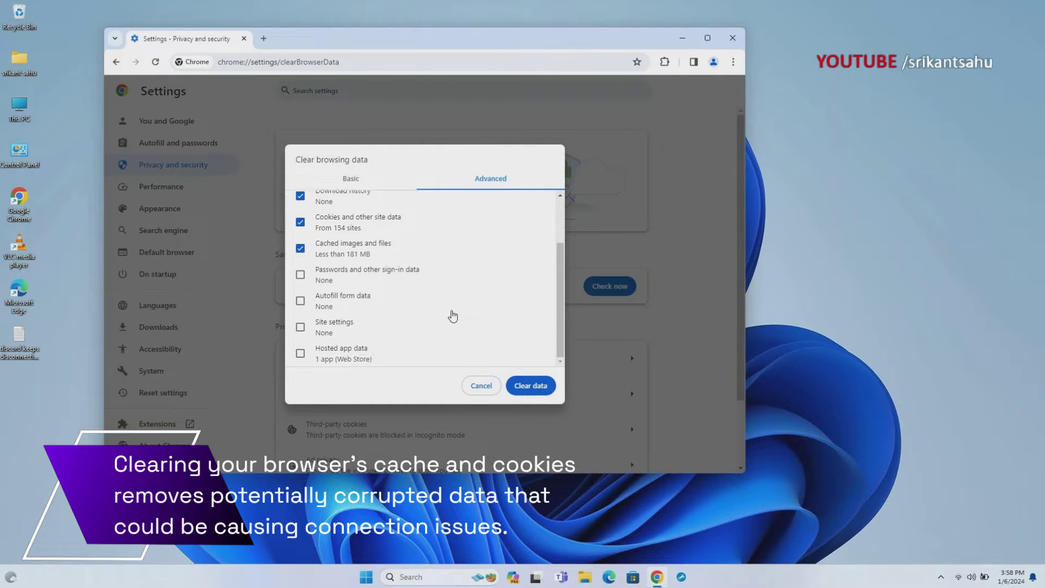
left_click(365, 184)
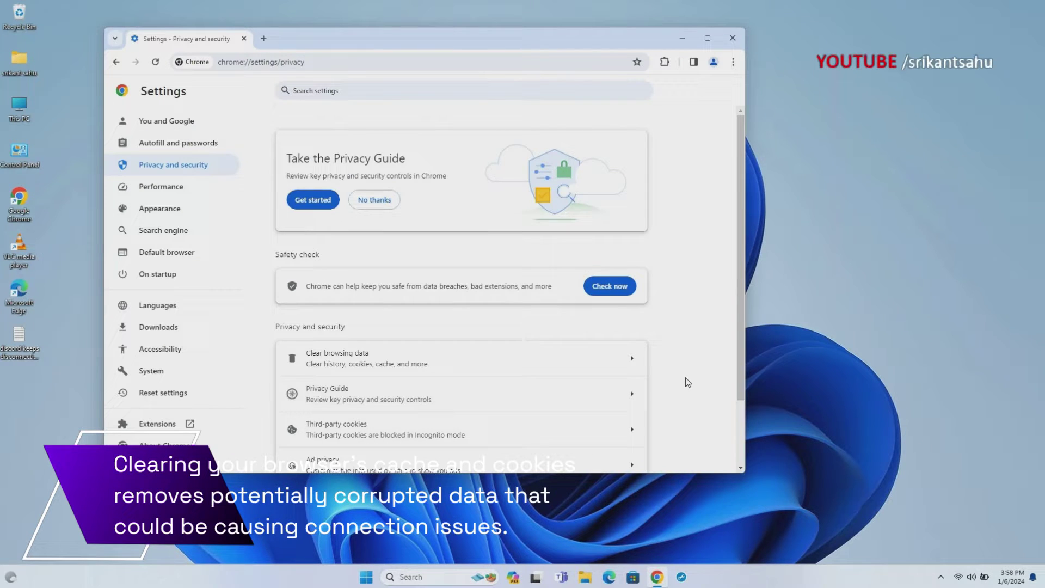
scroll(685, 376, "down", 1)
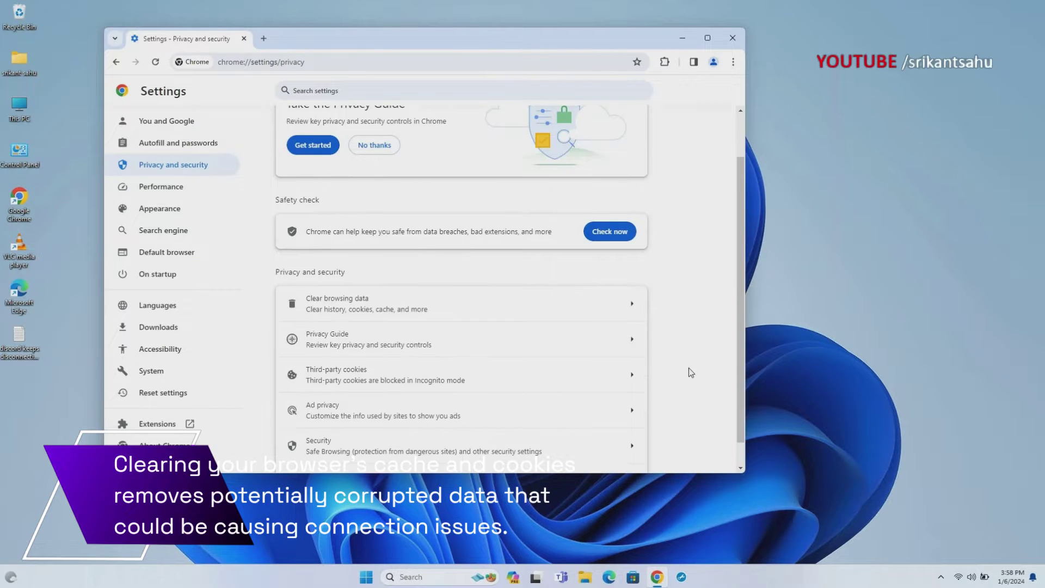
left_click(733, 41)
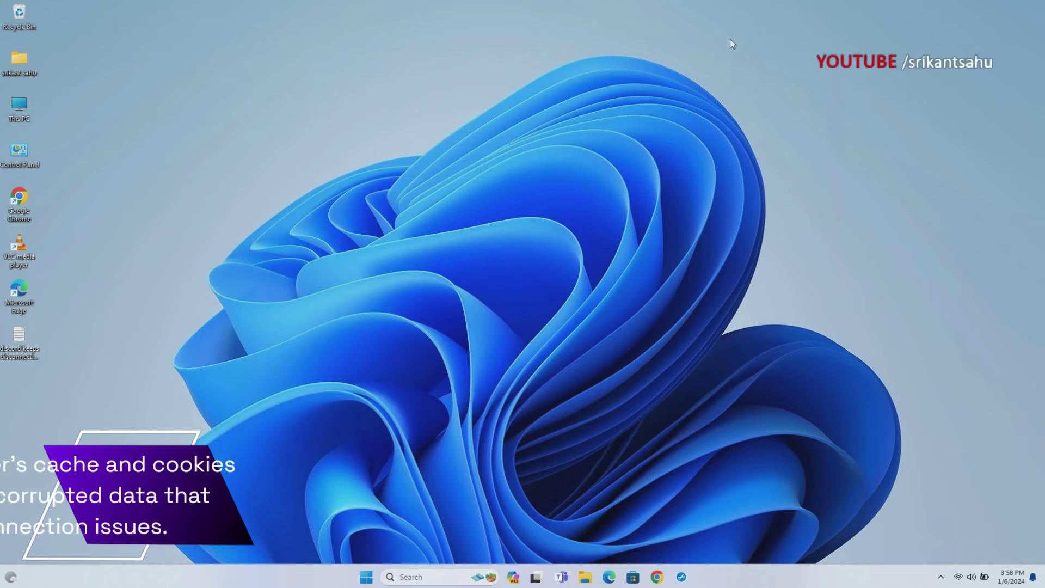
Step: Switch off AdBlock, Compose AI, QuickReply, Norton Password Manager, Grammarly, Templify and Vidyard extensions
right_click(472, 344)
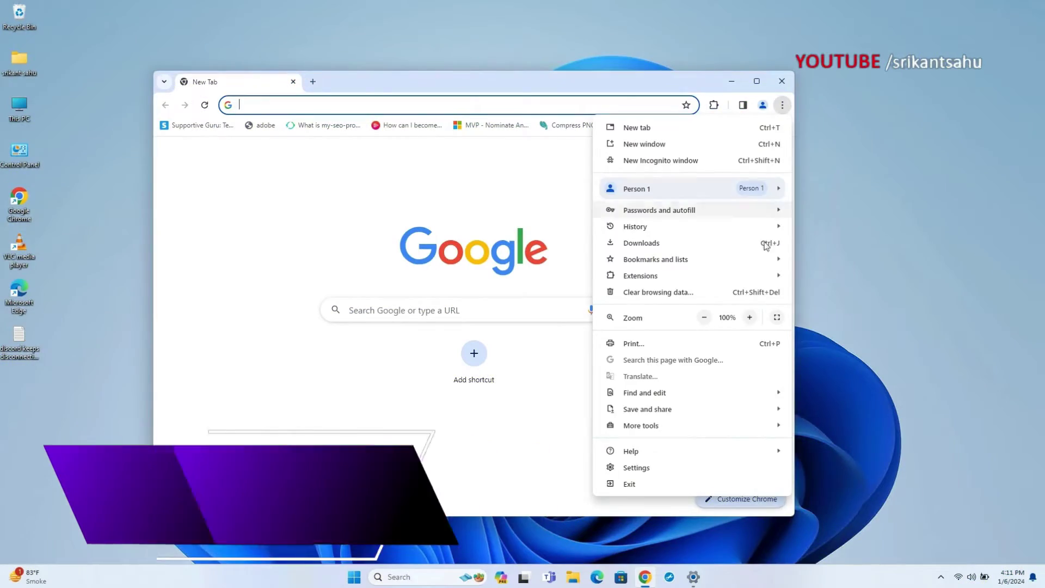
mouse_move(651, 276)
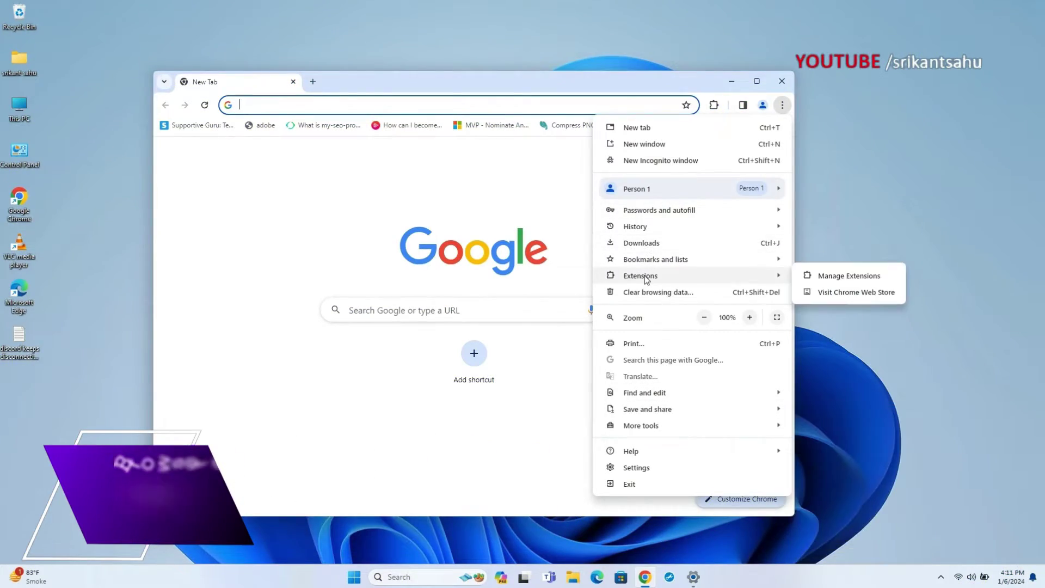
left_click(841, 274)
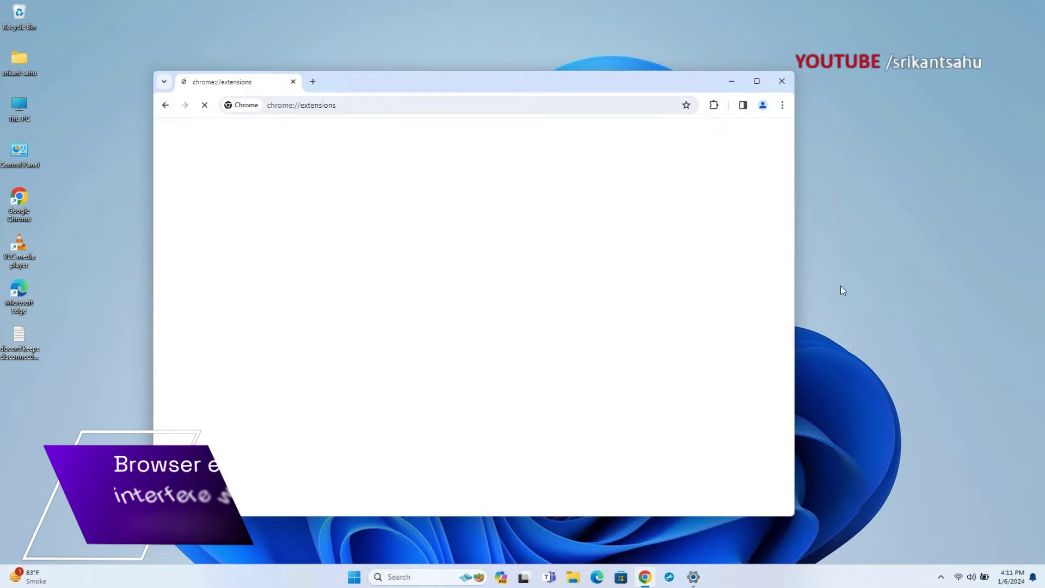
left_click(756, 83)
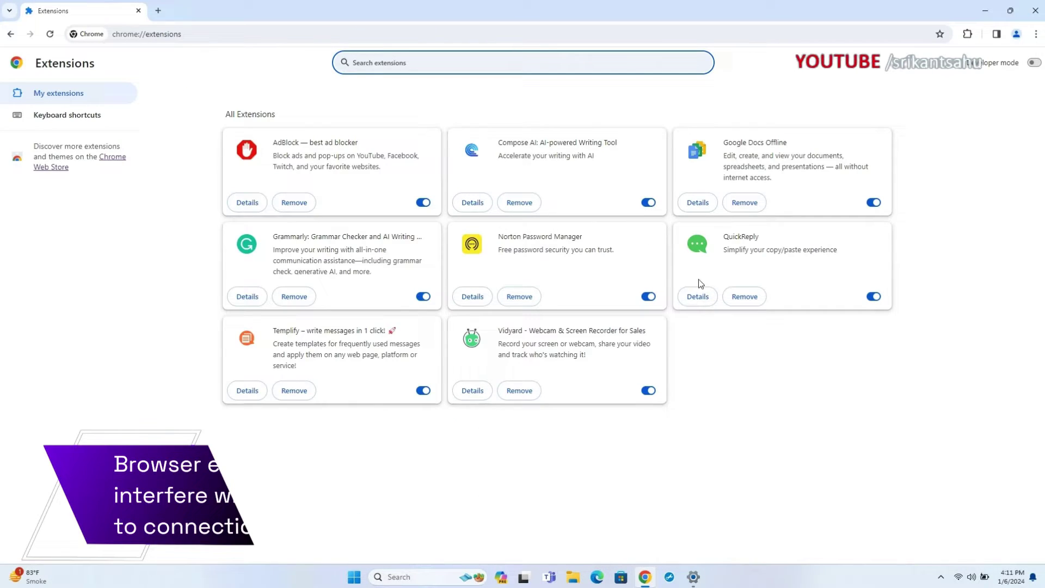
left_click(423, 203)
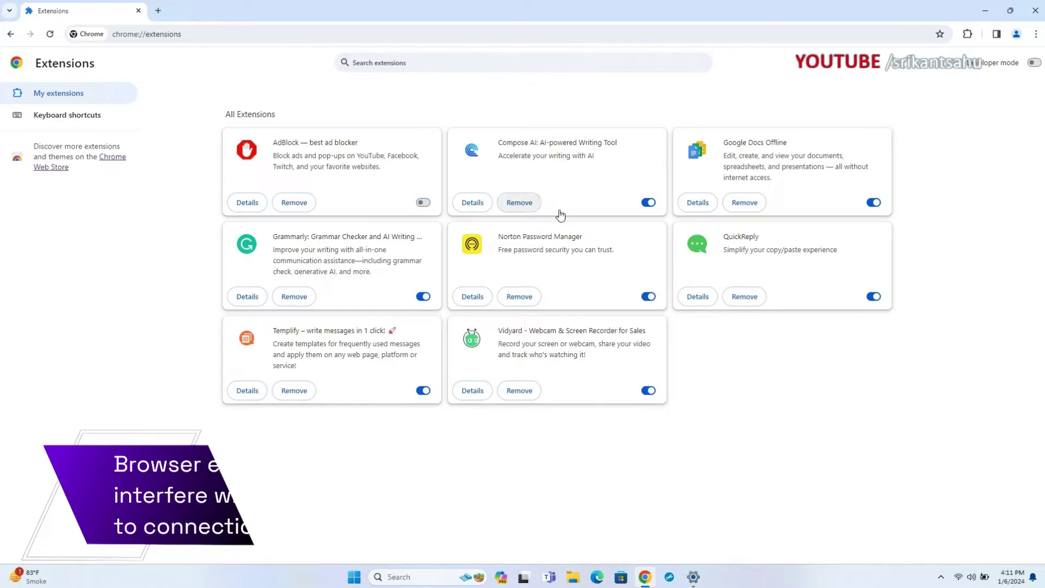
left_click(648, 203)
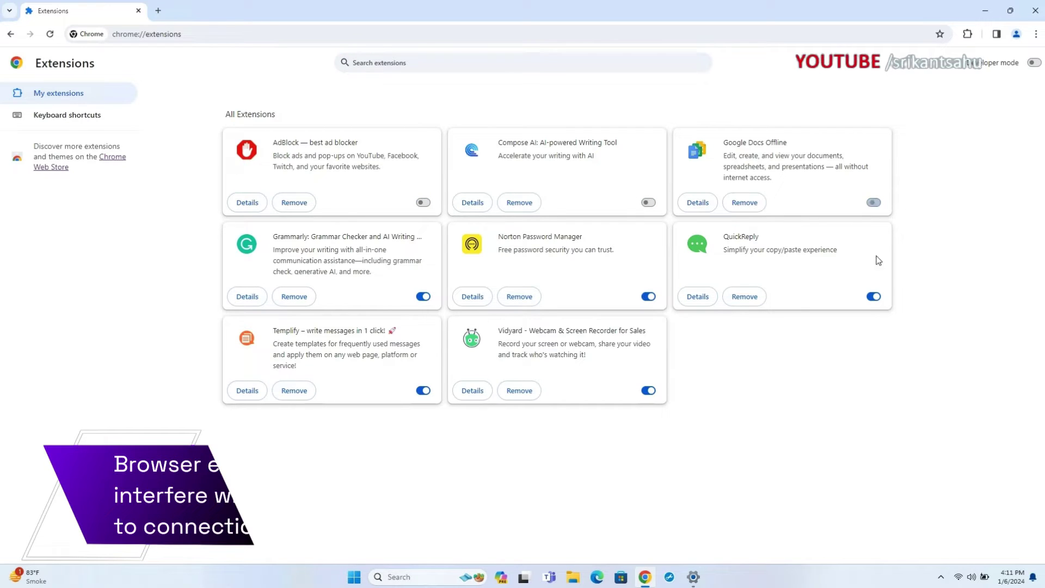
left_click(874, 297)
left_click(648, 296)
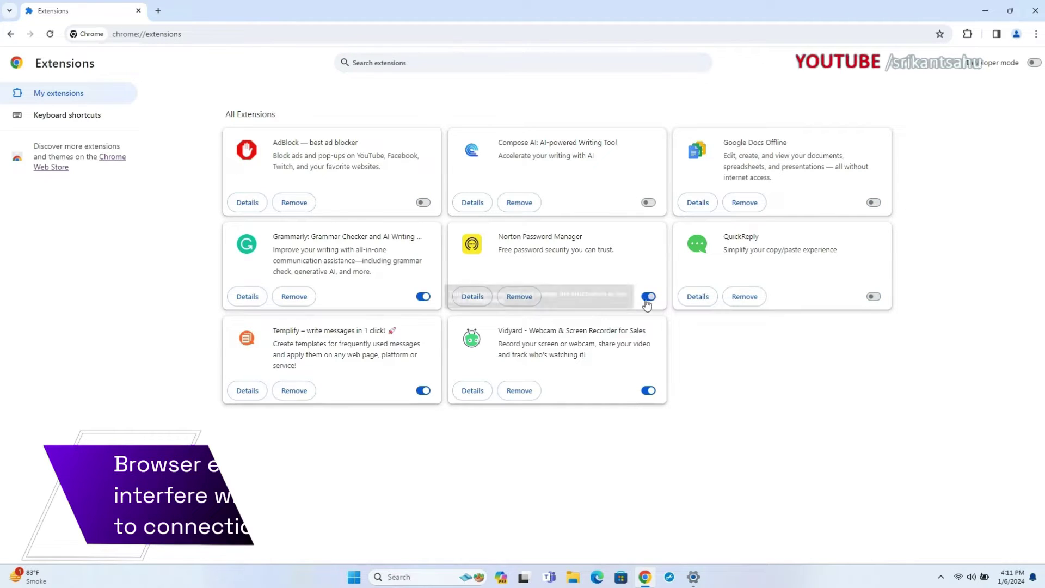
left_click(423, 296)
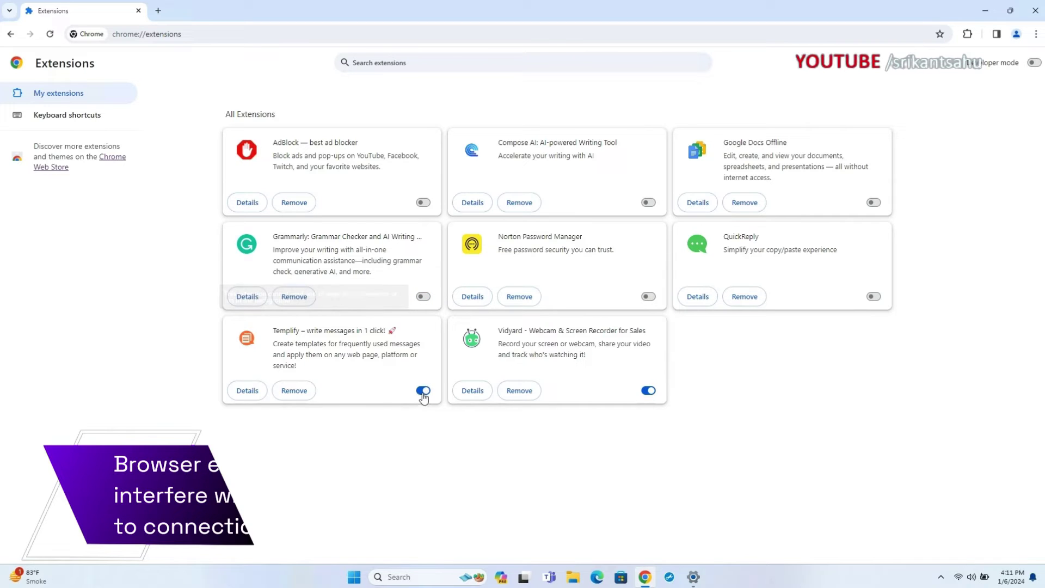
left_click(423, 390)
left_click(649, 391)
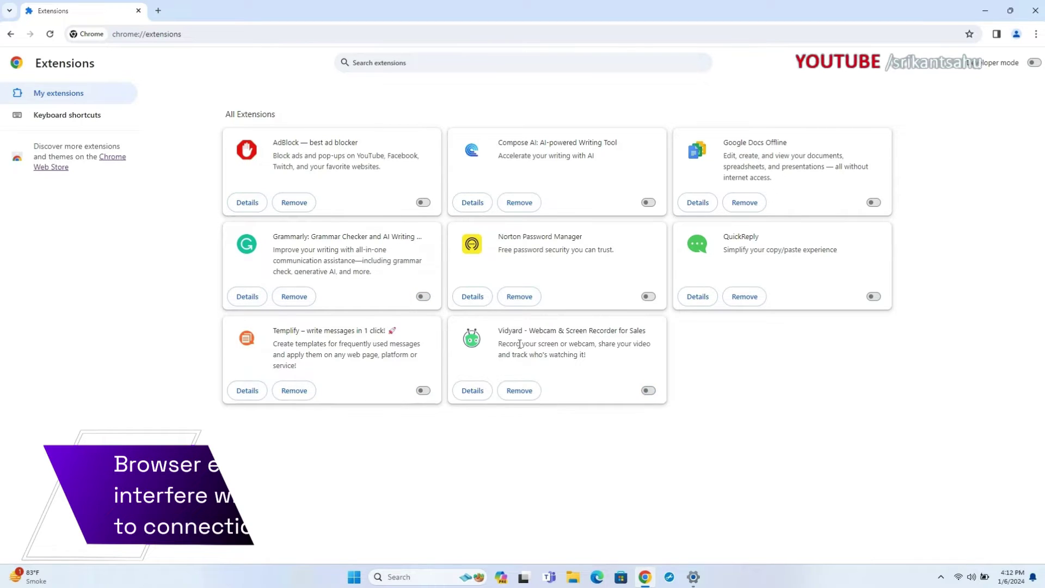
Step: Remove the Vidyard and QuickReply extensions, closing Vidyard's goodbye page
left_click(294, 390)
left_click(560, 139)
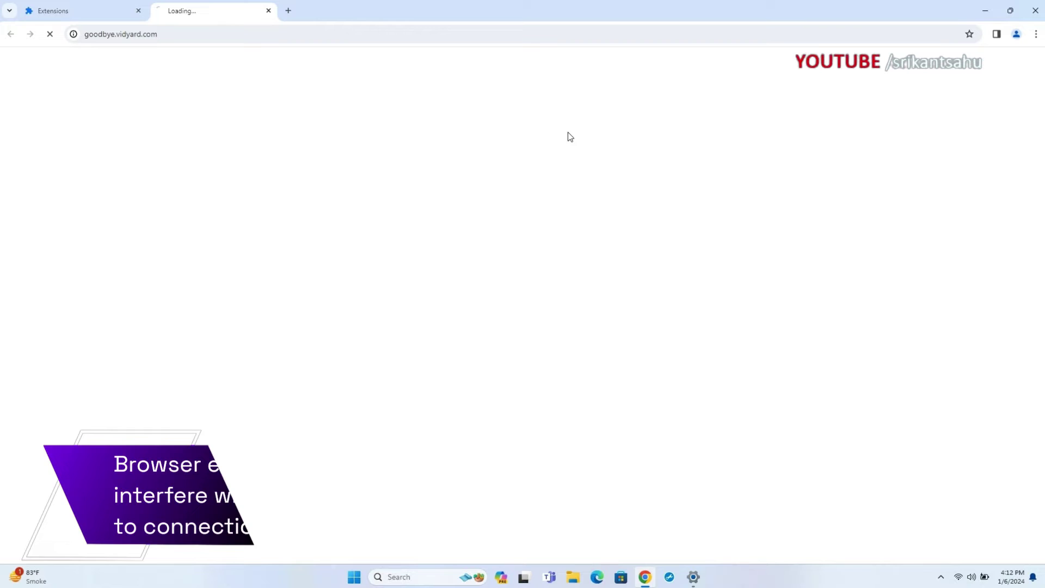
left_click(269, 11)
left_click(519, 299)
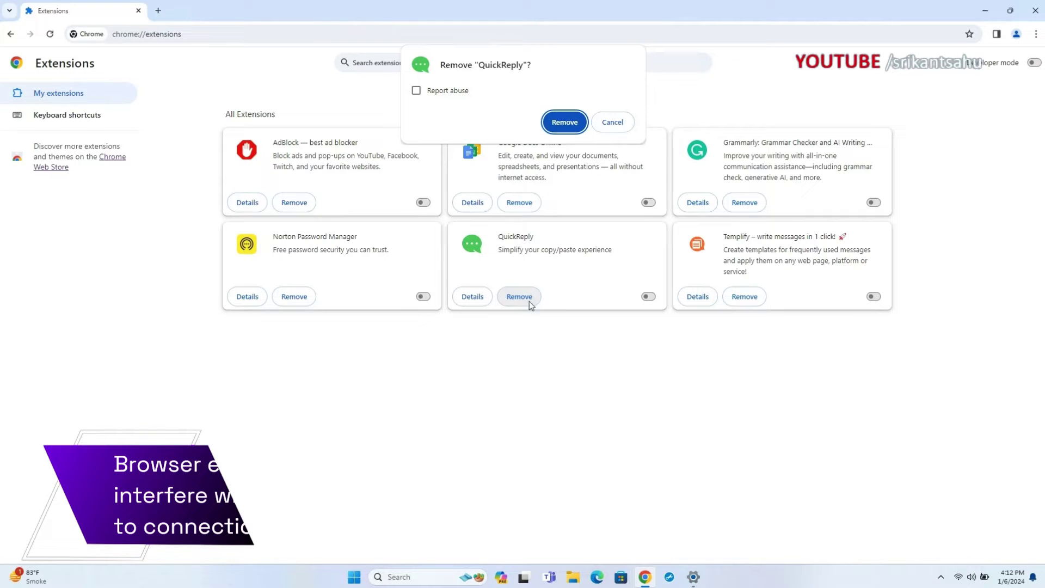
left_click(566, 123)
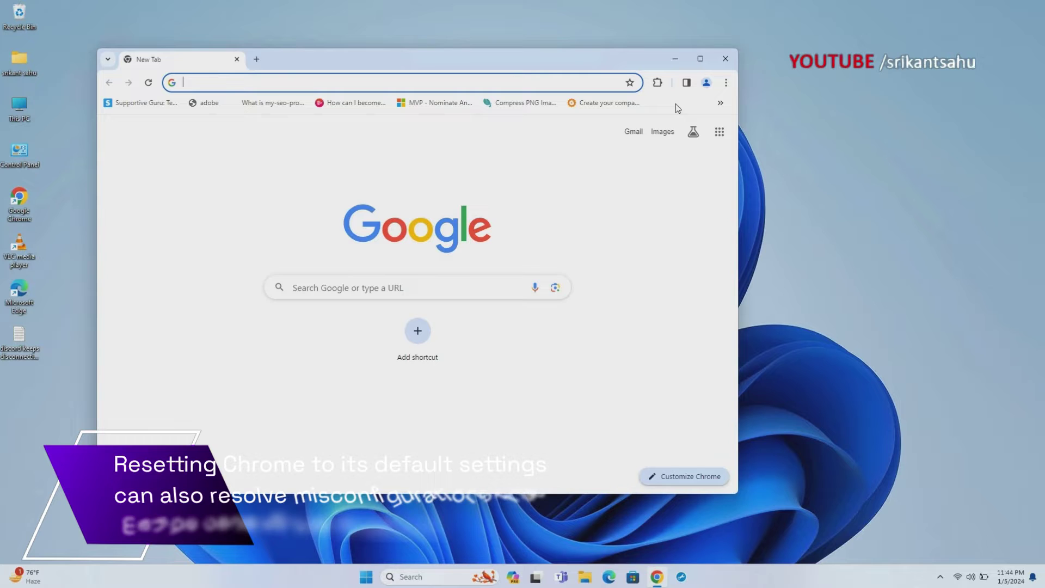
Step: Open Reset settings and bring up the 'Restore settings to their original defaults' confirmation
left_click(728, 83)
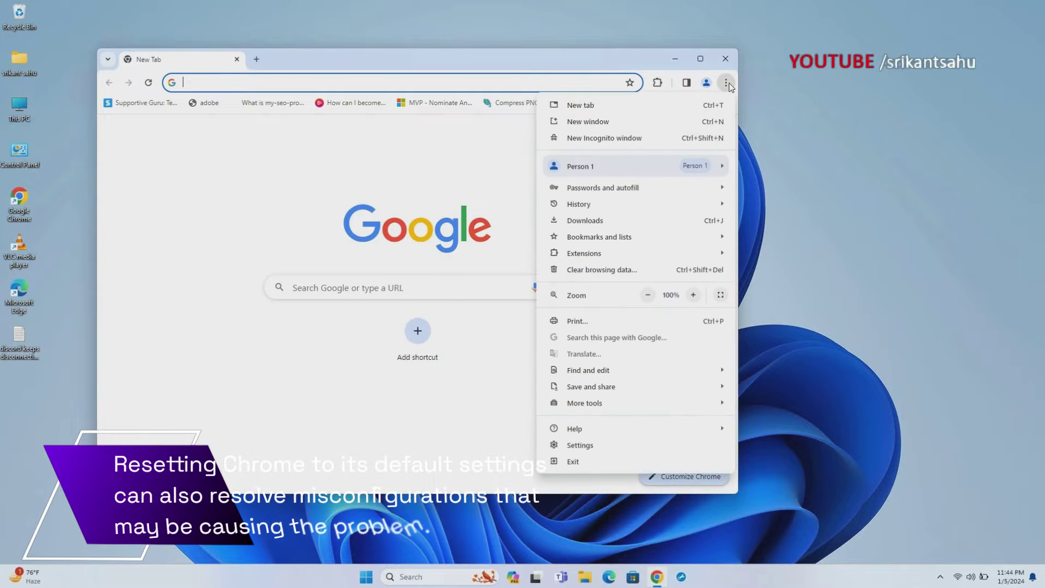
left_click(597, 445)
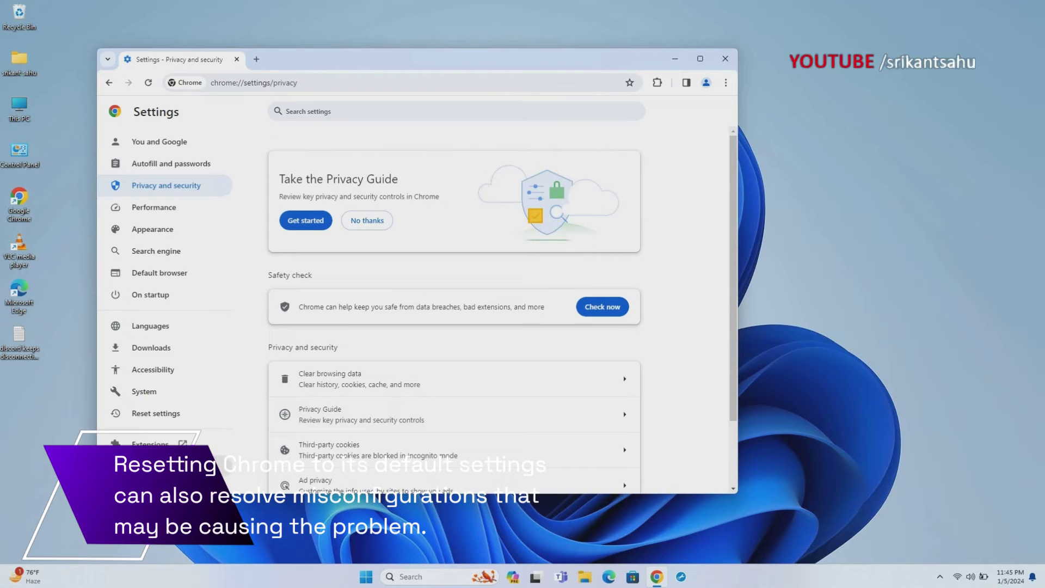
scroll(455, 310, "down", 2)
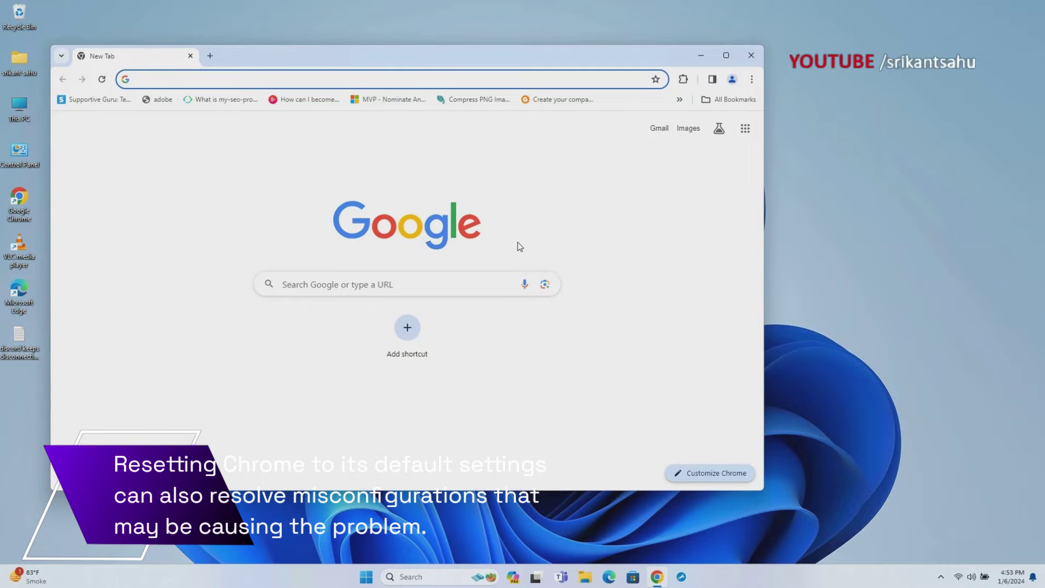
left_click(752, 79)
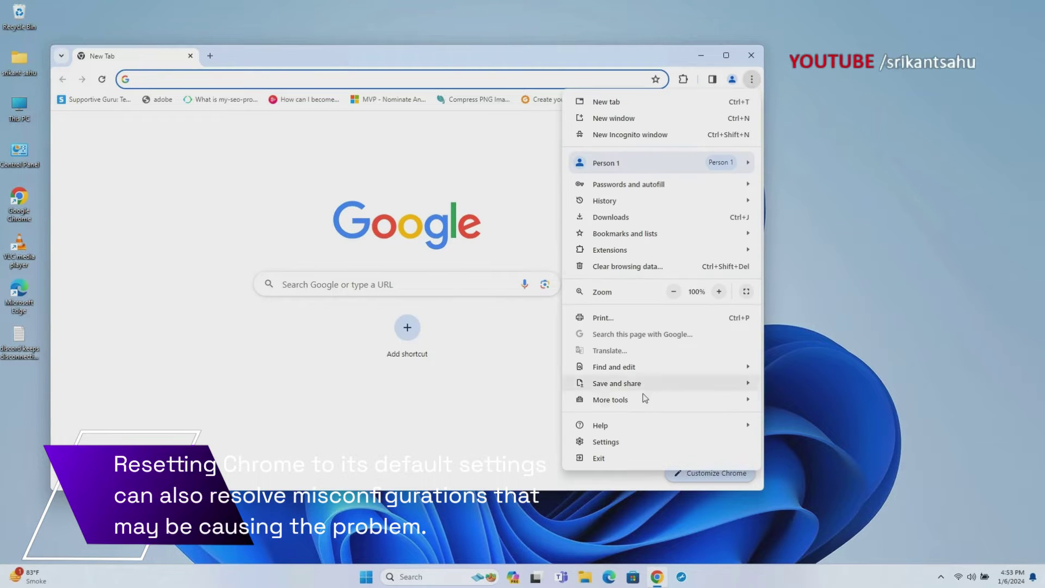
left_click(618, 444)
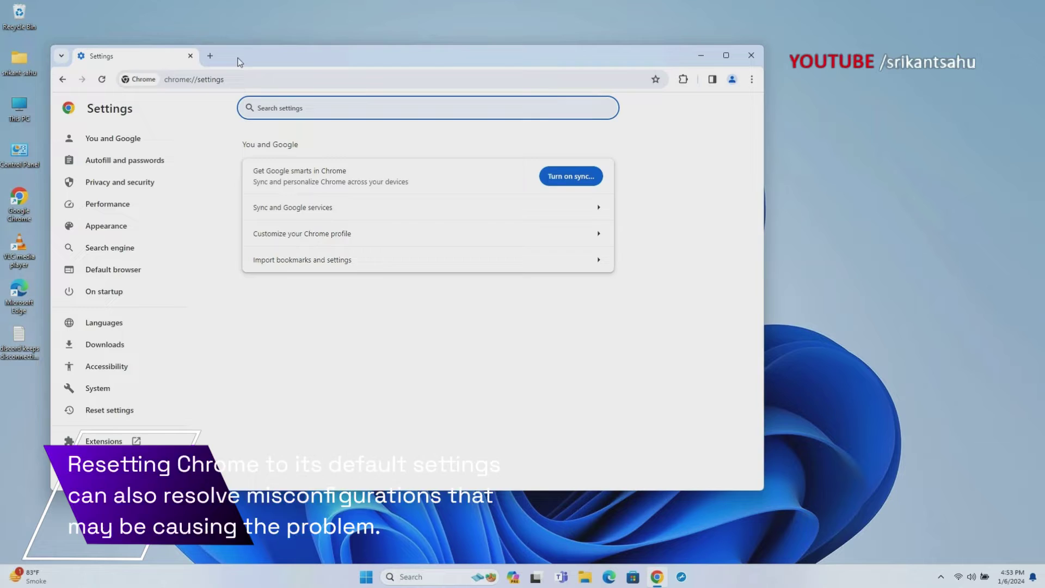
left_click_drag(238, 60, 274, 50)
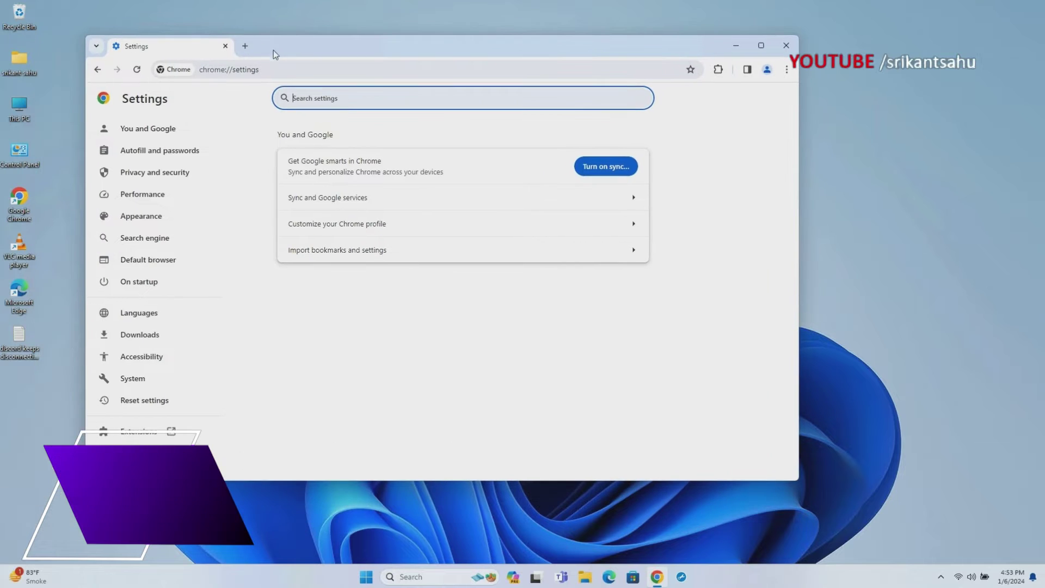
left_click(143, 402)
left_click(462, 163)
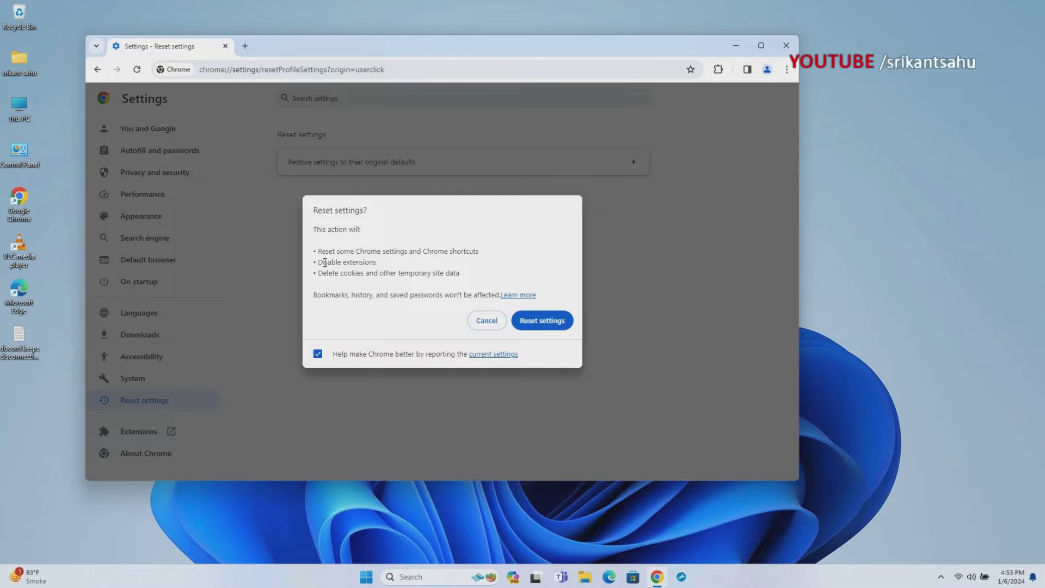
left_click_drag(345, 255, 445, 276)
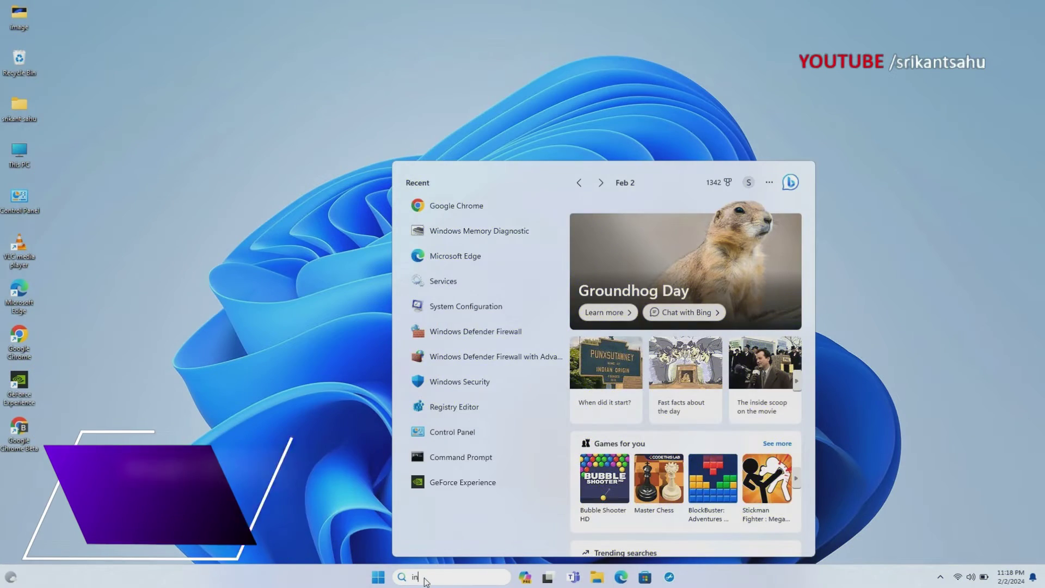
Step: Confirm via inetcpl.cpl that LAN settings use no proxy server, then relaunch Chrome
type("inetcpl")
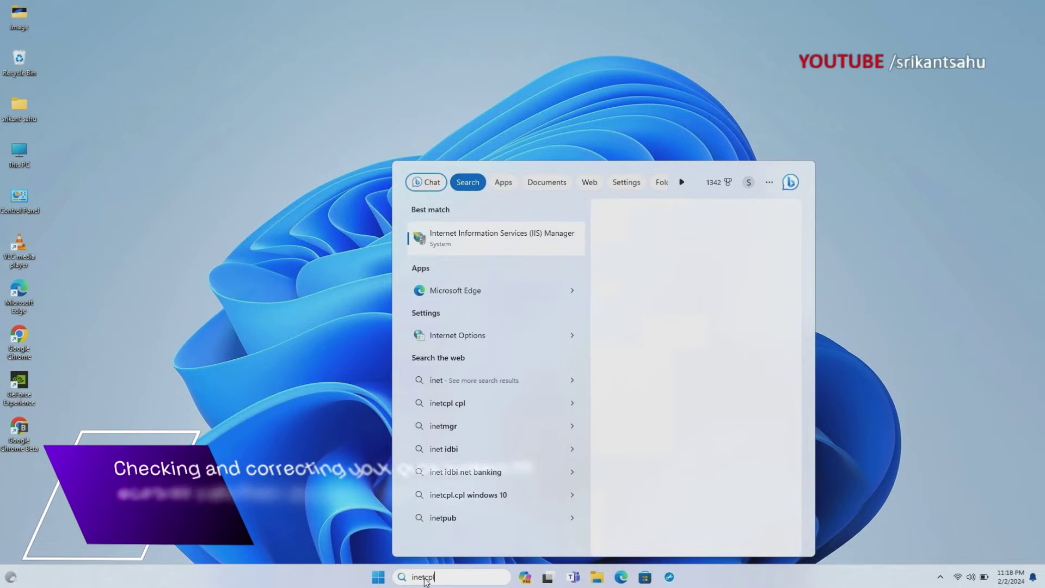
type(".cpl")
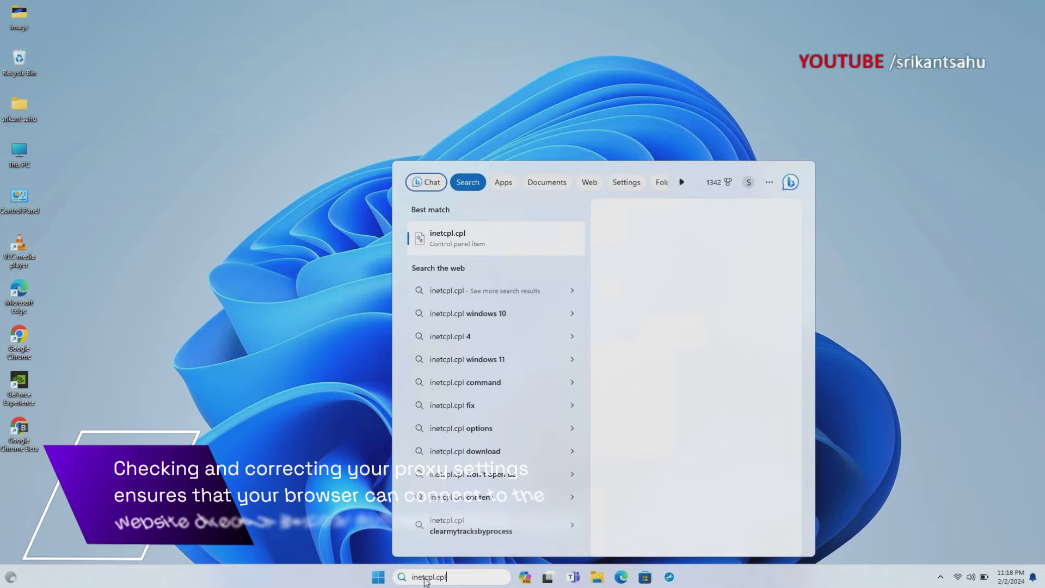
left_click(473, 236)
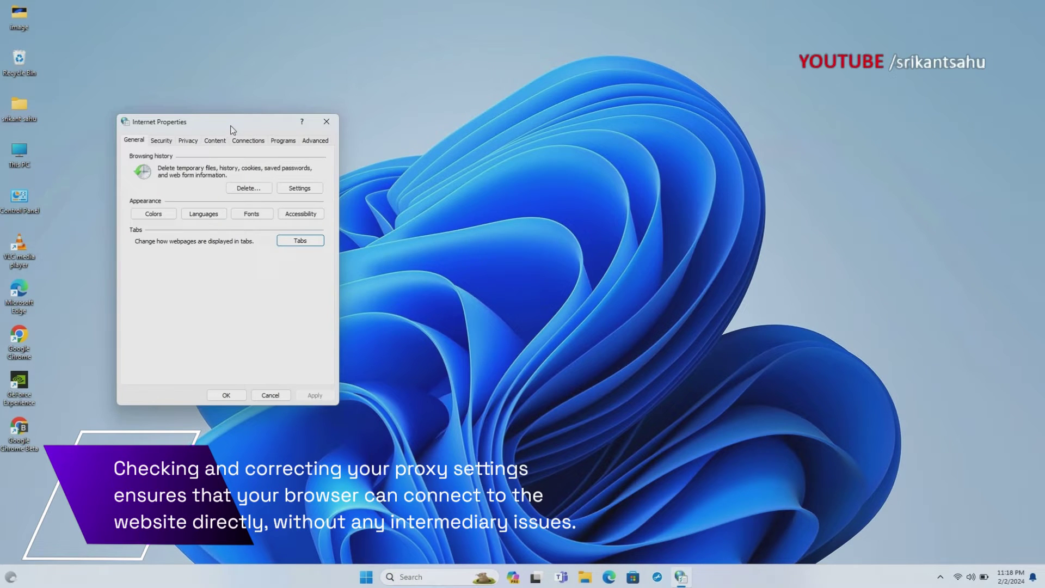
left_click_drag(234, 126, 343, 109)
left_click(363, 124)
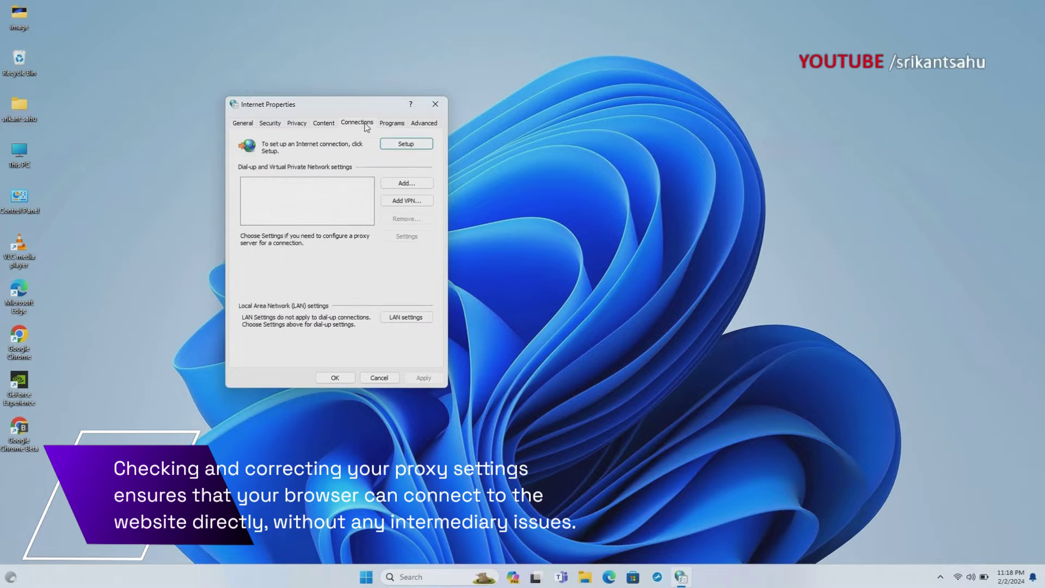
left_click(410, 318)
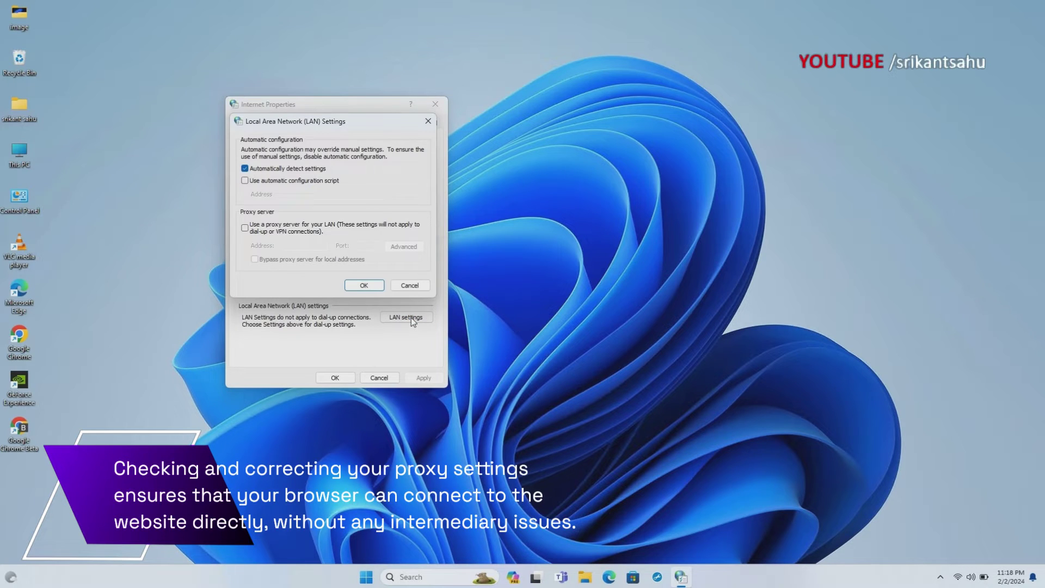
left_click_drag(334, 127, 512, 167)
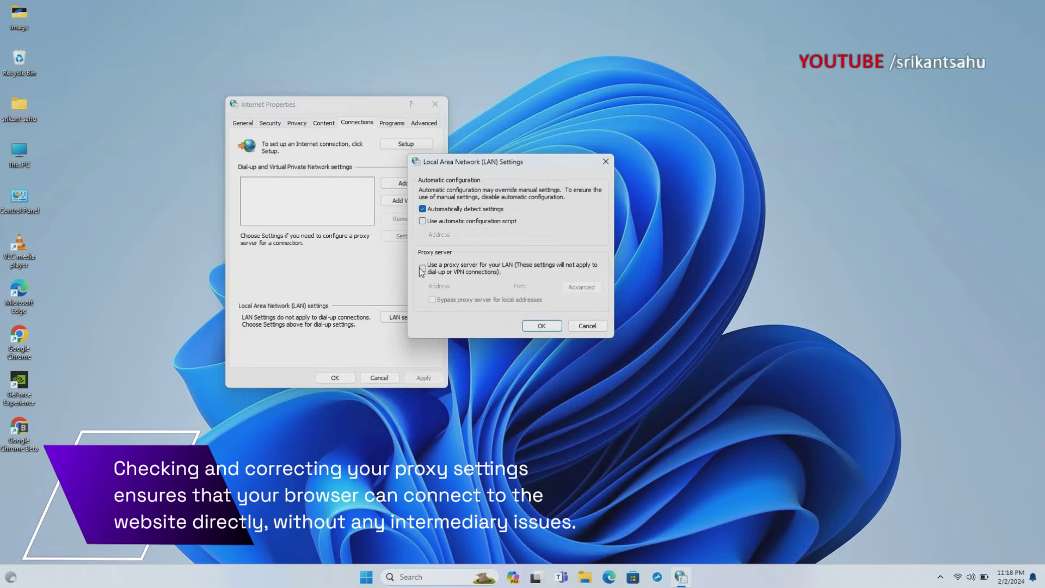
left_click(545, 325)
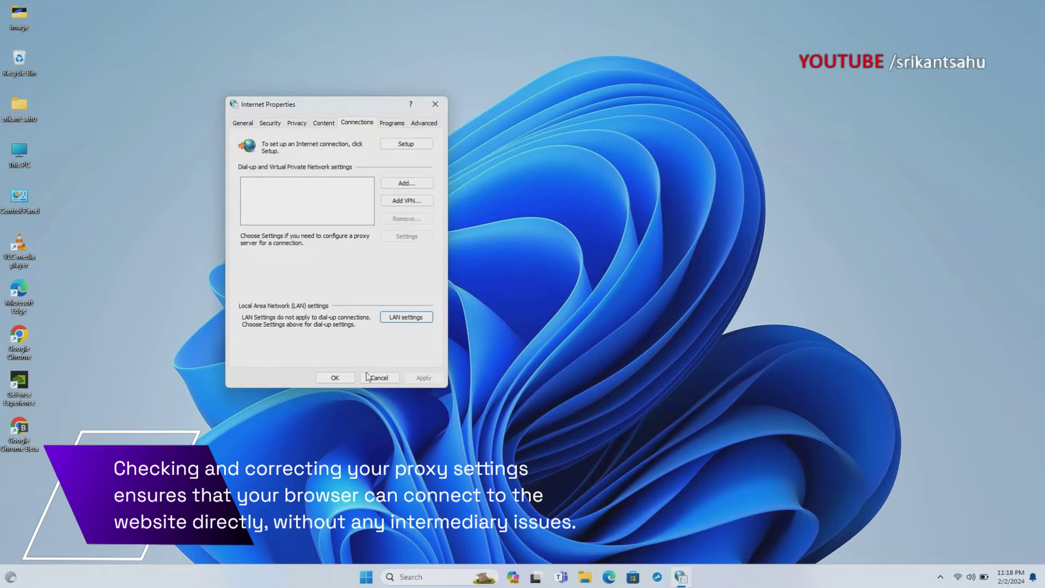
left_click(334, 378)
key("super+s")
left_click(475, 257)
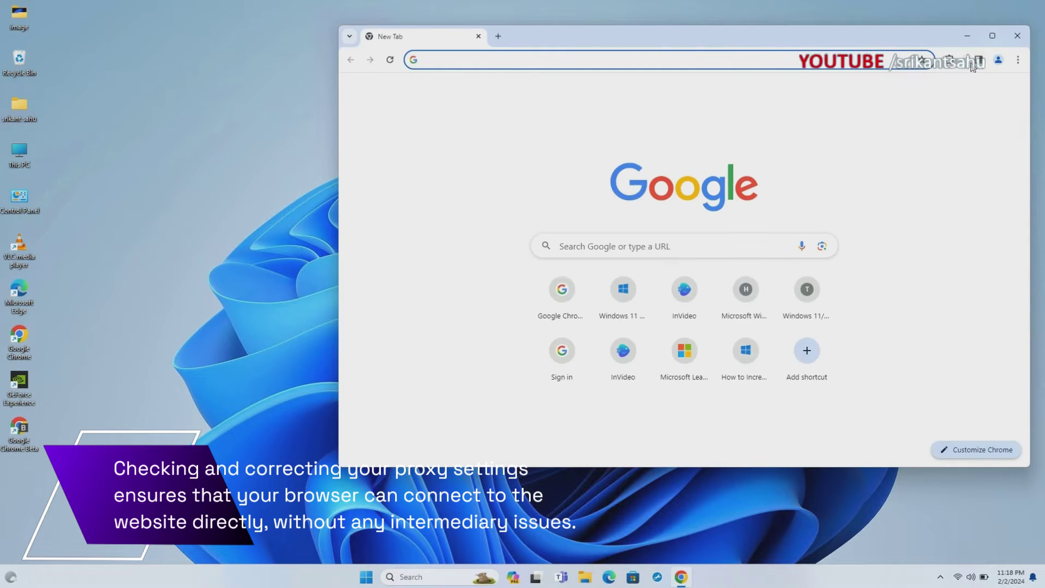
Step: Disconnect the FastestVPN extension
left_click(949, 61)
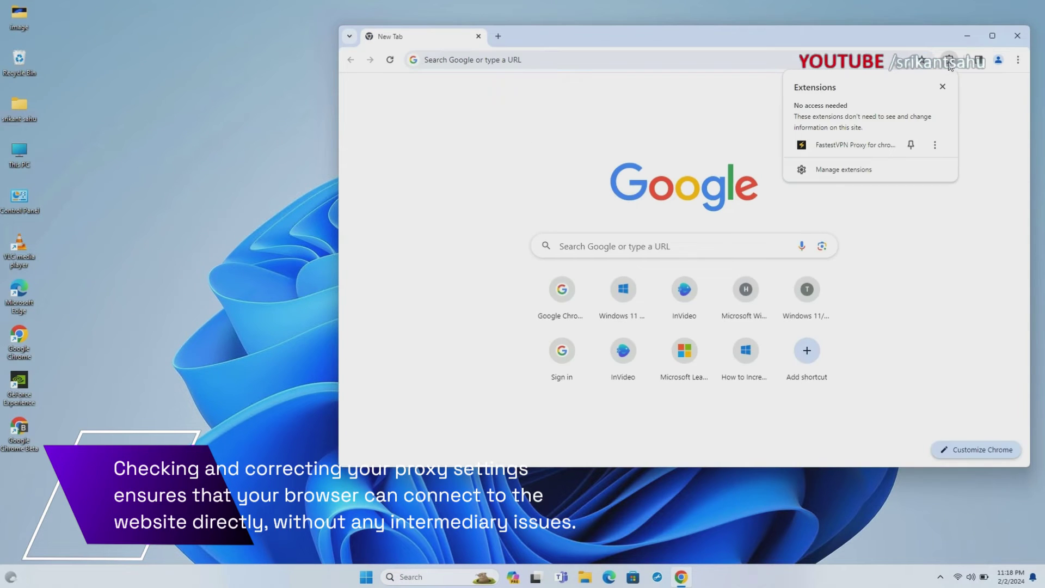
key("Escape")
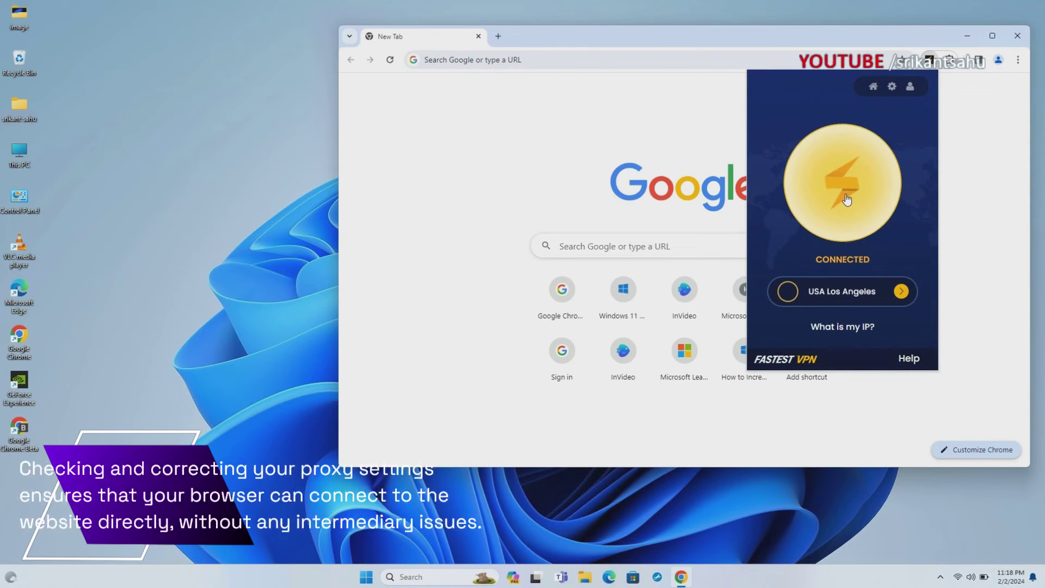
left_click(847, 200)
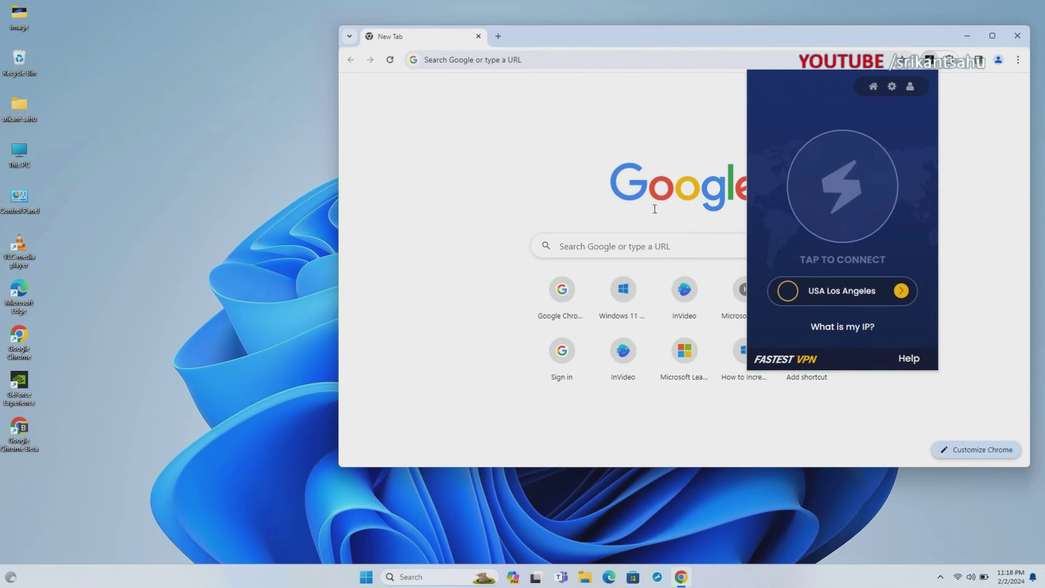
Step: Load windows101tricks.com from the address bar to test browsing without the VPN
left_click(528, 64)
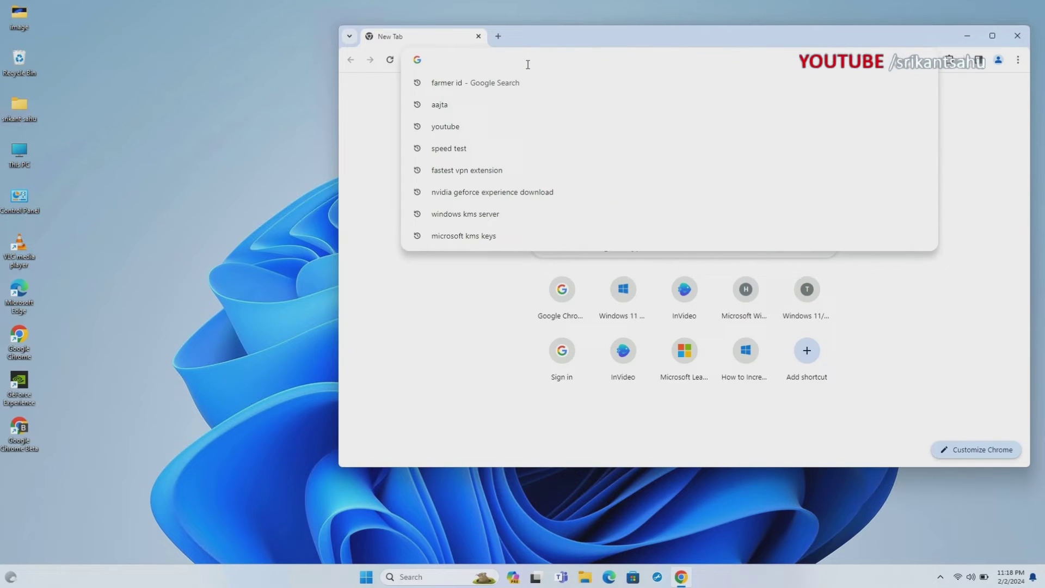
type("windows")
key("Return")
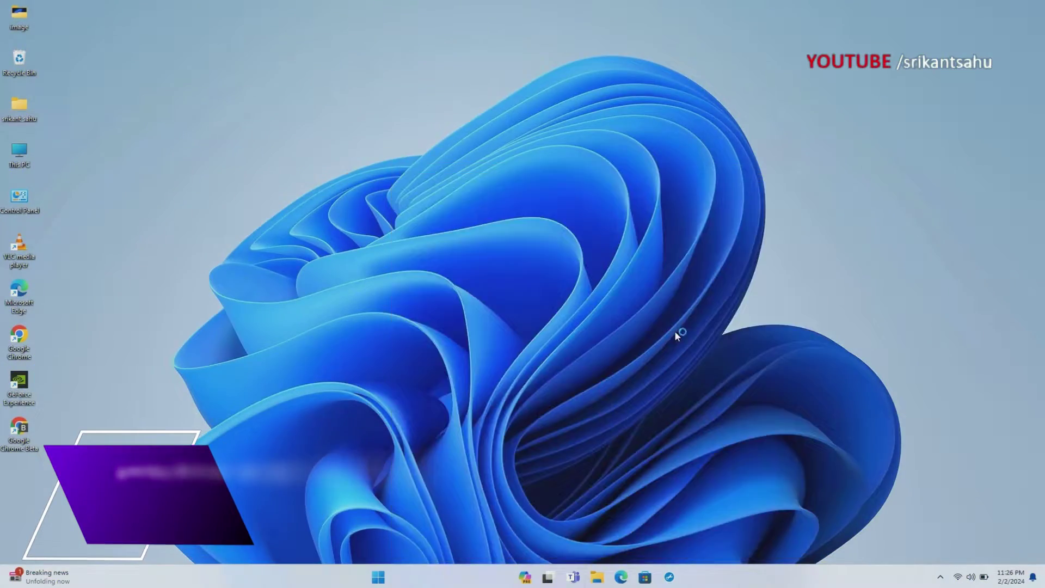
Step: Run 'netsh winsock reset' and 'netsh int ip reset' in an elevated Command Prompt
left_click(435, 374)
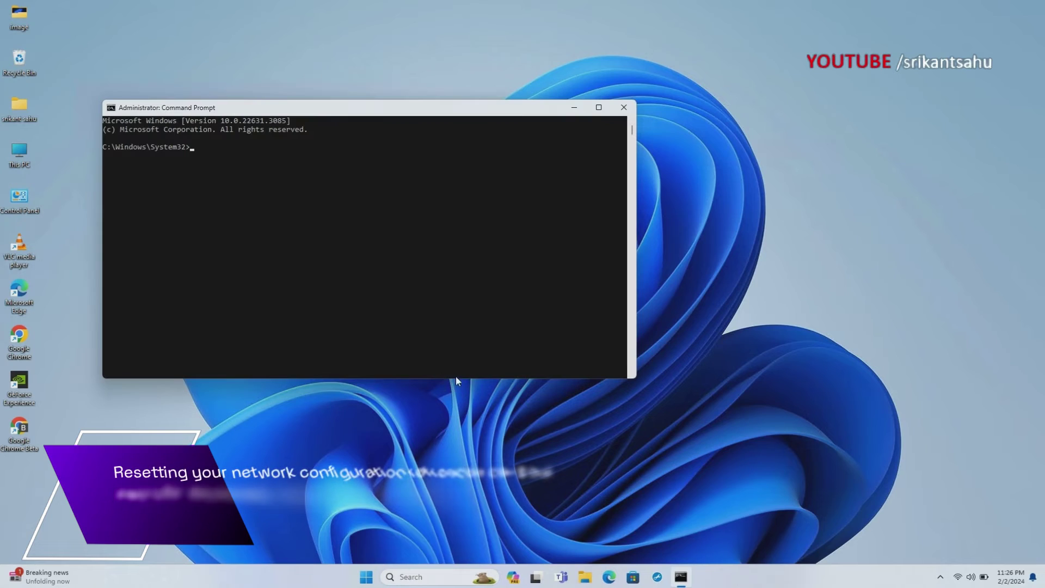
type("net")
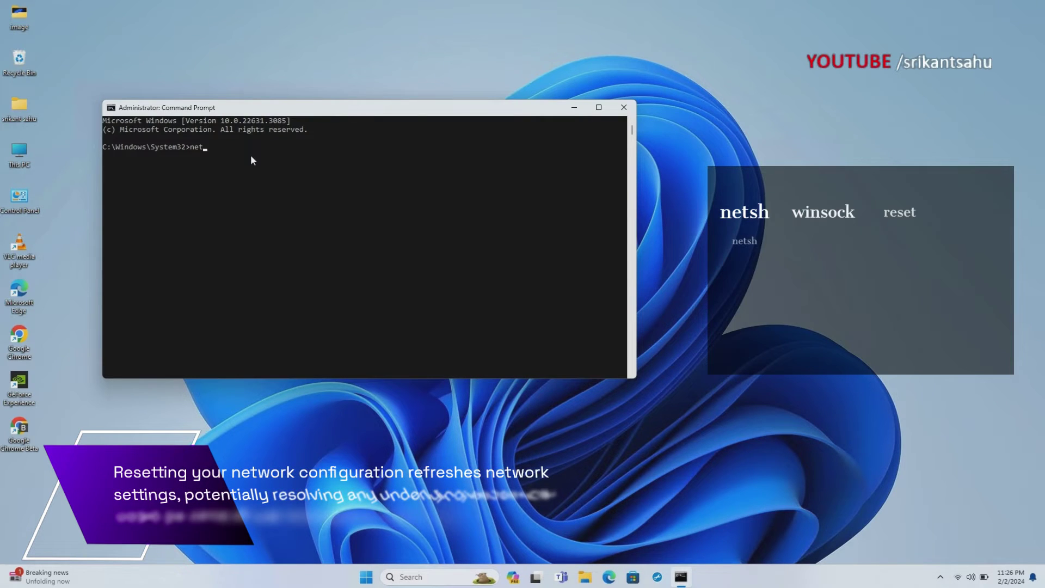
type("sh winso")
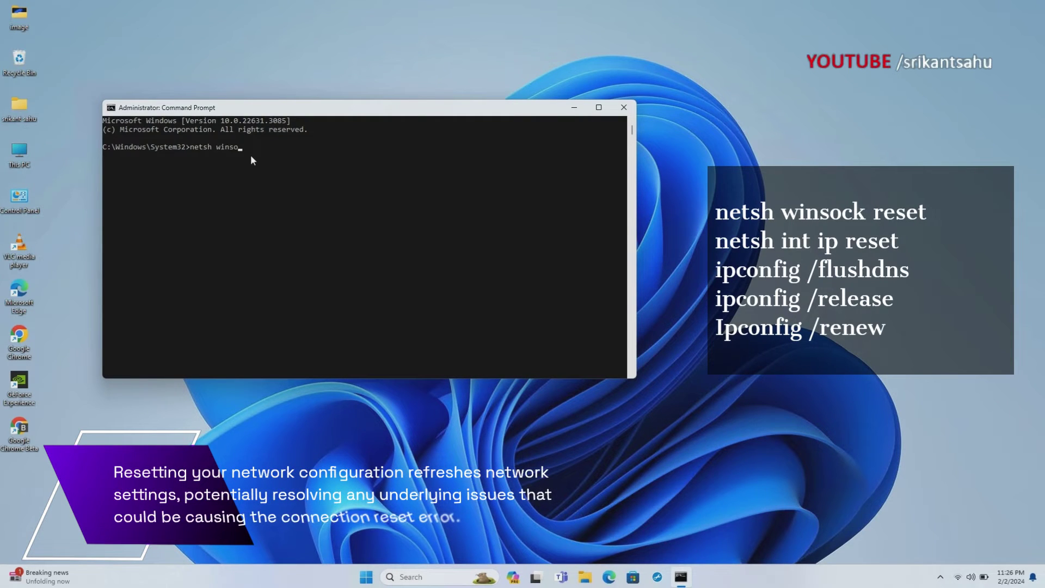
type("ck reset")
key("Return")
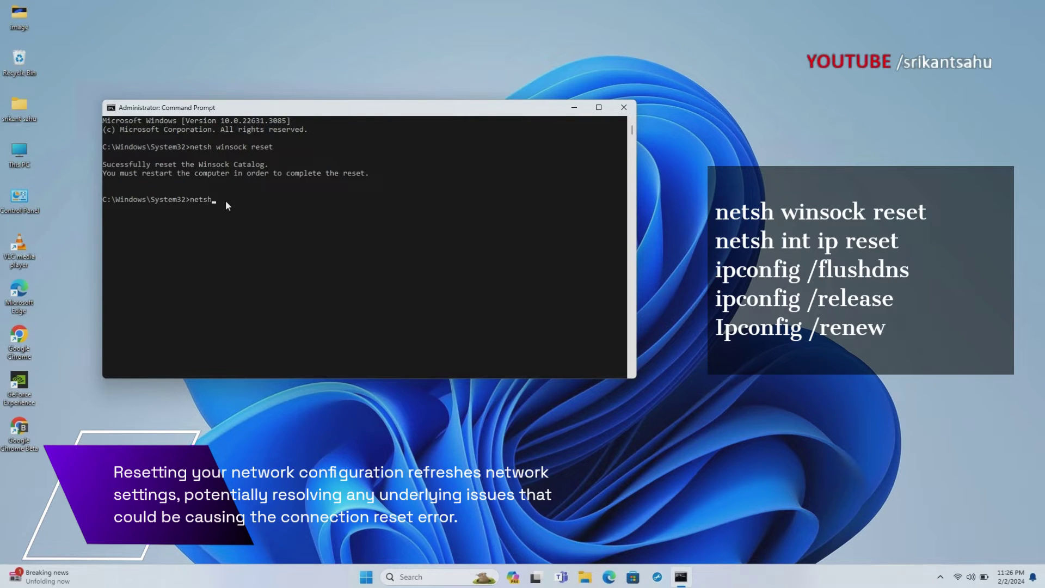
type("netsh int ip reset")
key("Return")
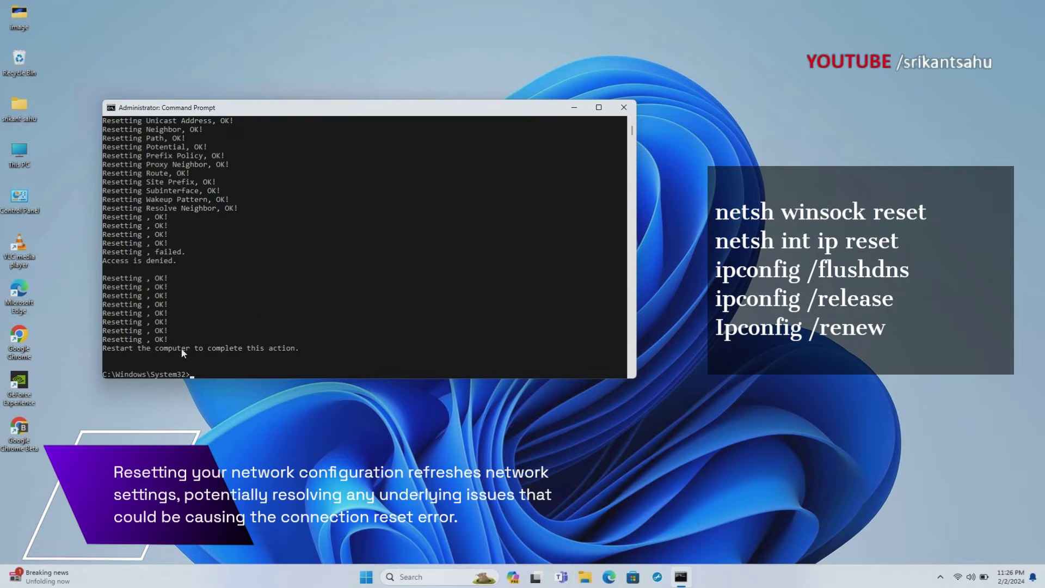
Step: Run ipconfig /flushdns, /release and /renew, then exit the console
scroll(273, 323, "down", 1)
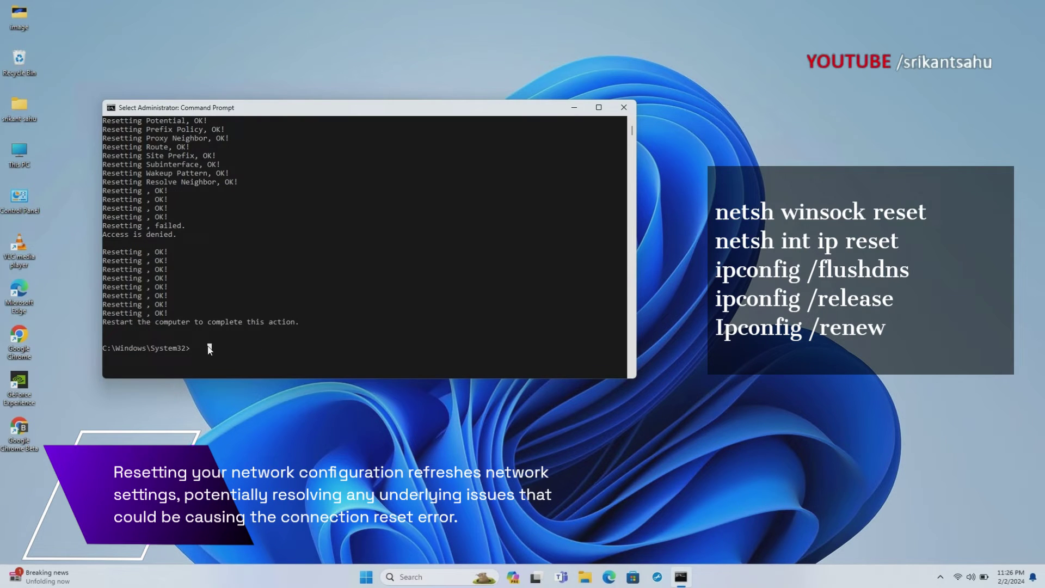
type("ipconfig /flushdns")
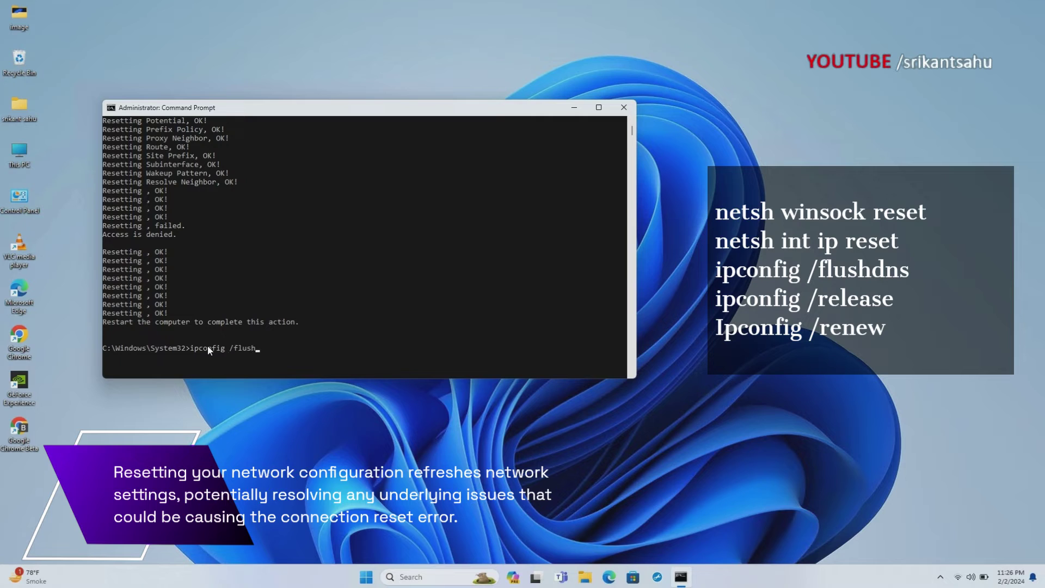
key("Return")
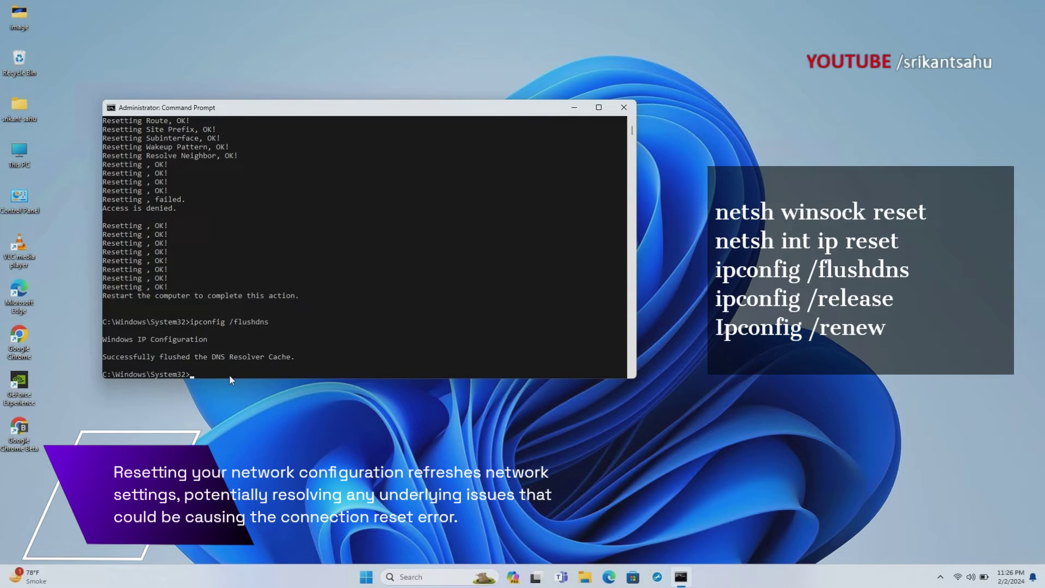
type("ipconfig /release")
key("Return")
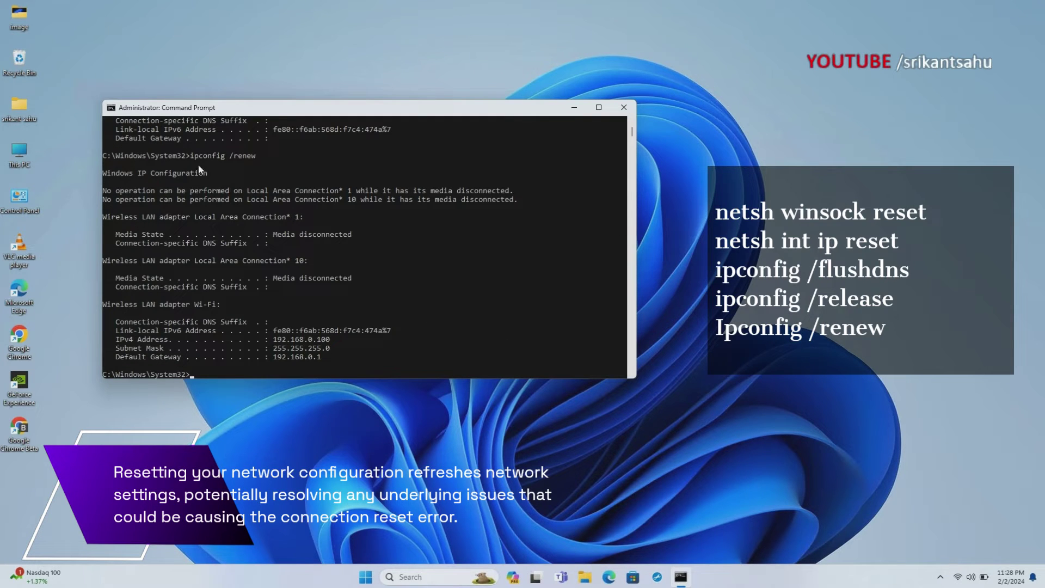
left_click_drag(191, 154, 264, 159)
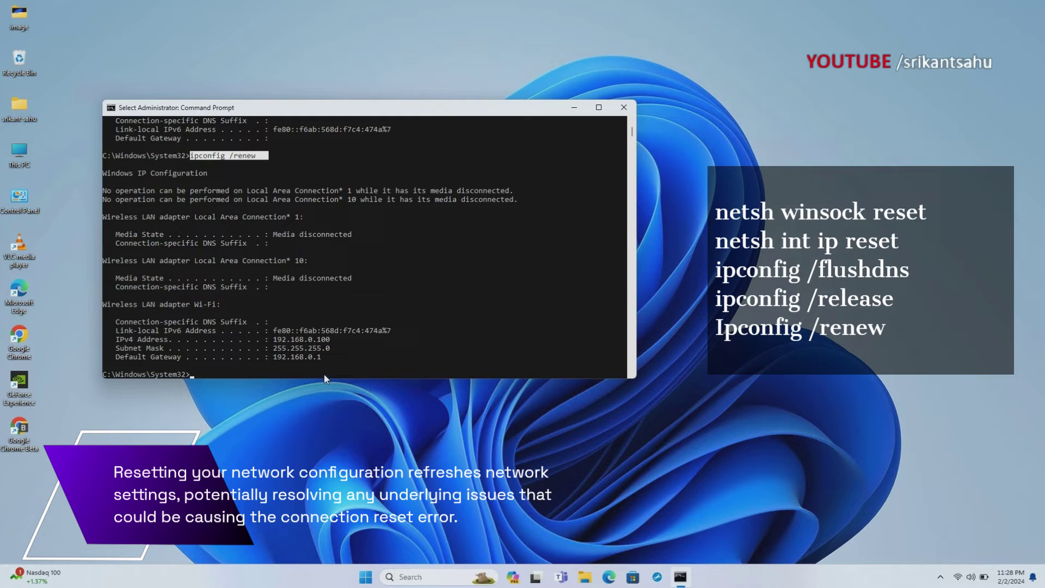
type("ex")
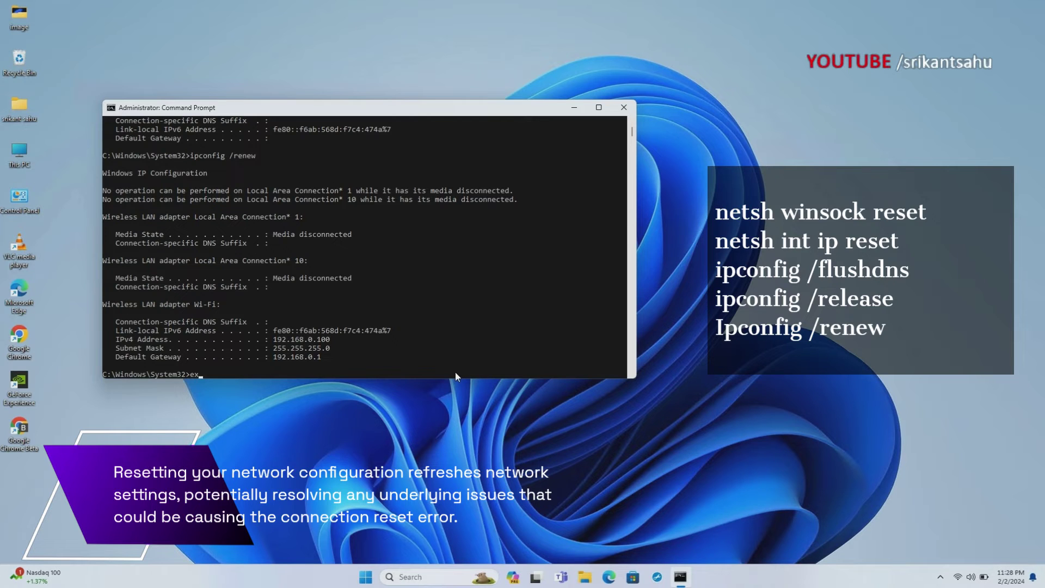
type("it")
key("Return")
Step: Restart the PC, then open the Wi-Fi connection's properties via ncpa.cpl
key("super")
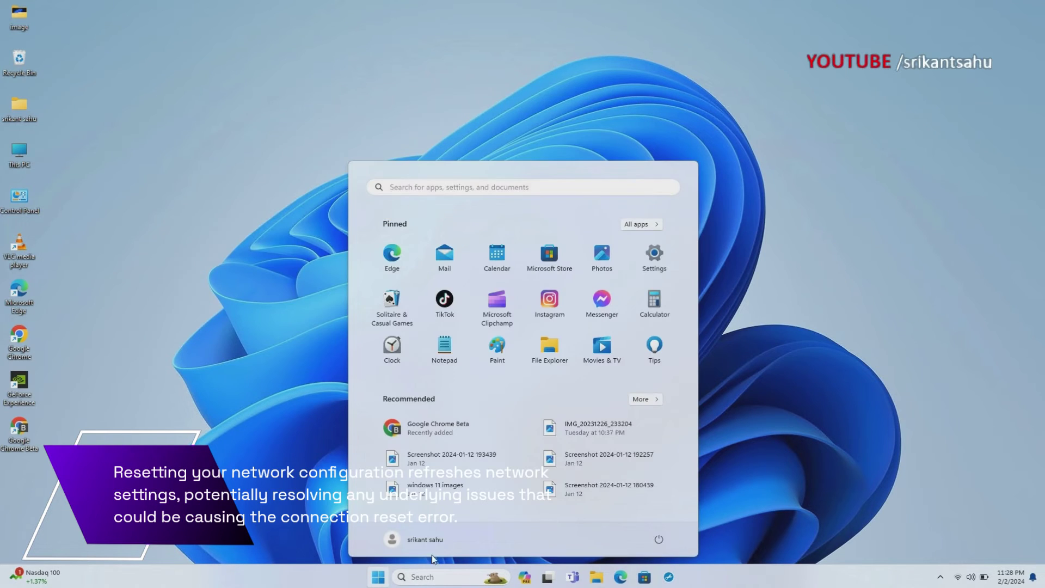
left_click(660, 540)
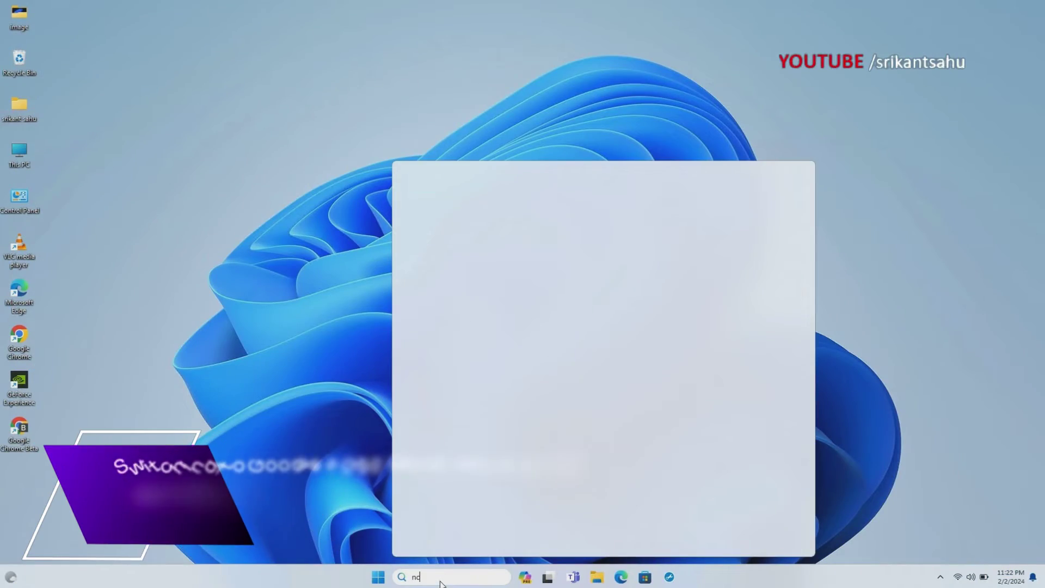
type("cpa.cpl")
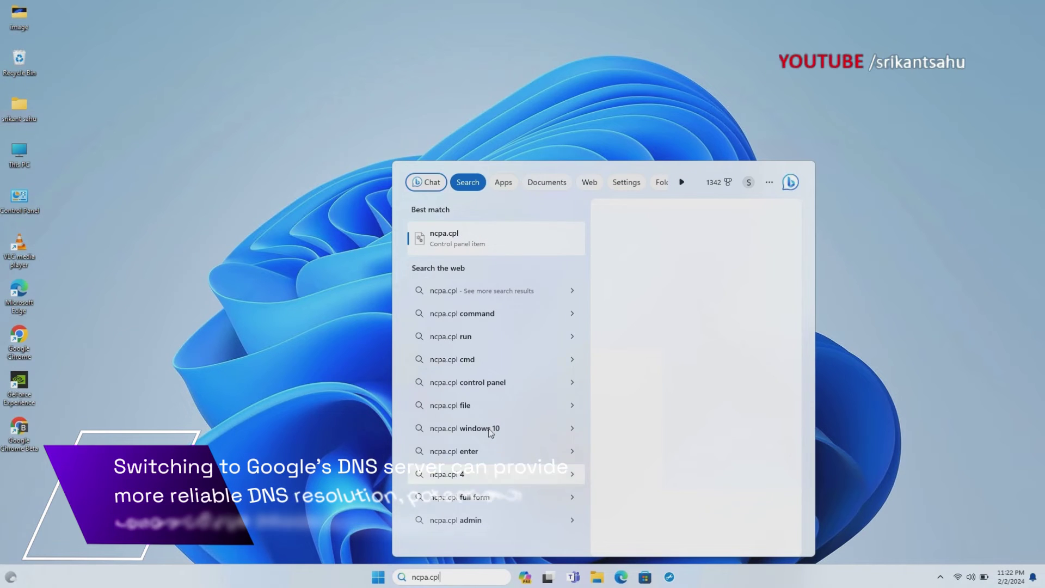
key("Return")
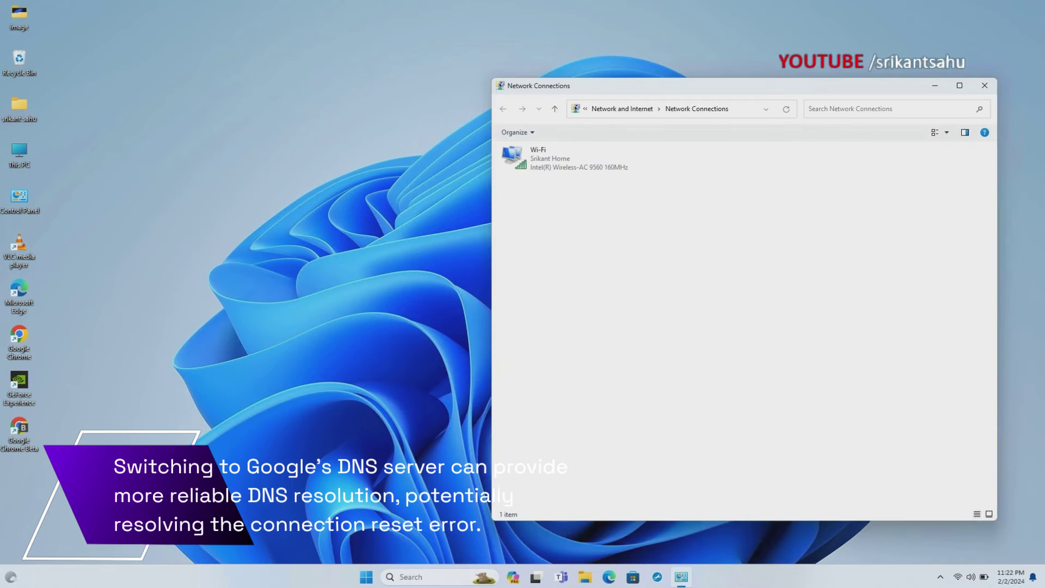
right_click(547, 162)
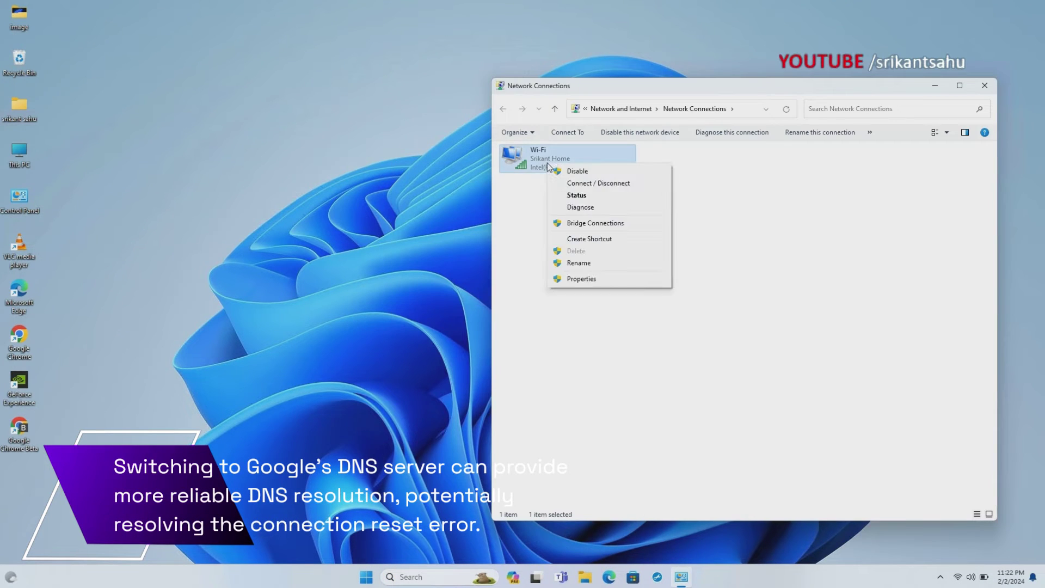
left_click(571, 279)
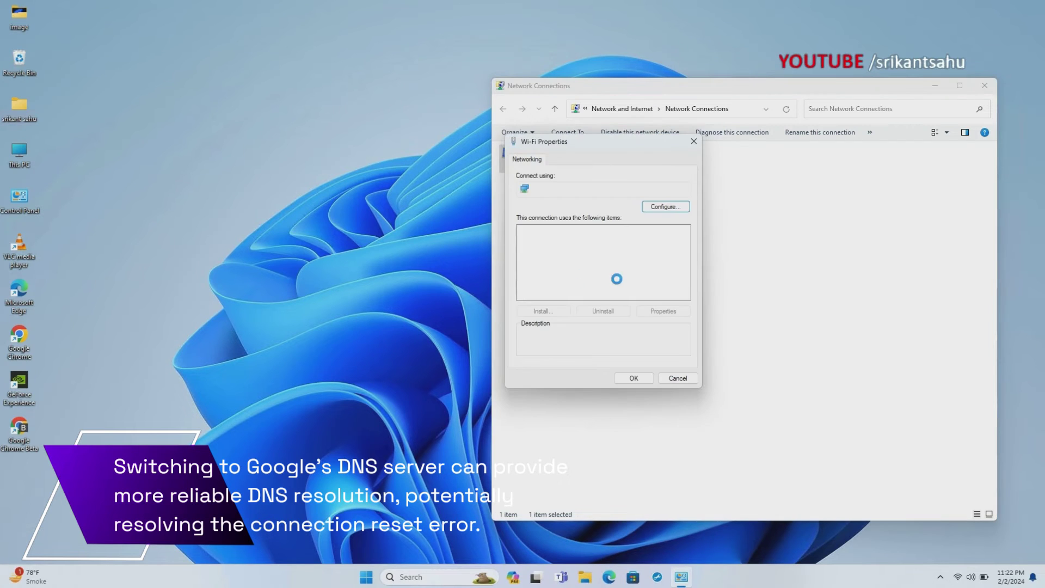
Step: Set the IPv4 DNS servers to 8.8.8.8 and 8.8.4.4, then refresh the connections
left_click_drag(614, 151, 652, 156)
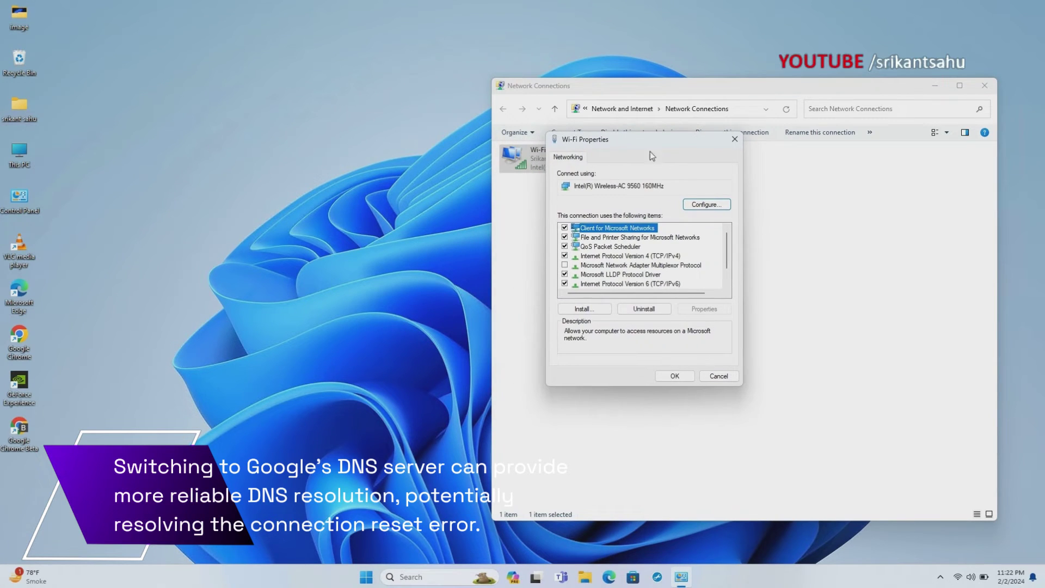
left_click(646, 256)
left_click(694, 307)
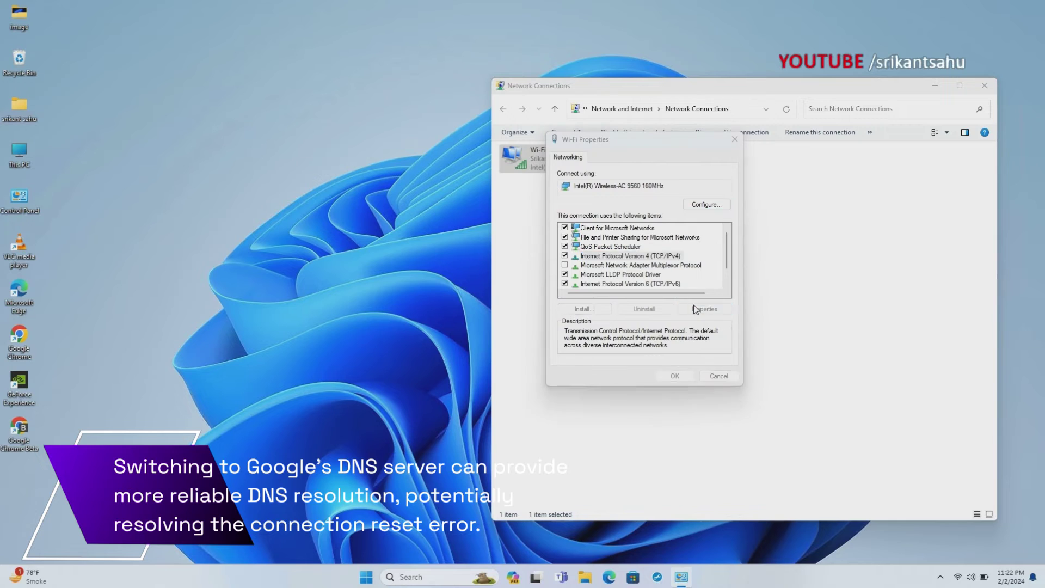
left_click(604, 335)
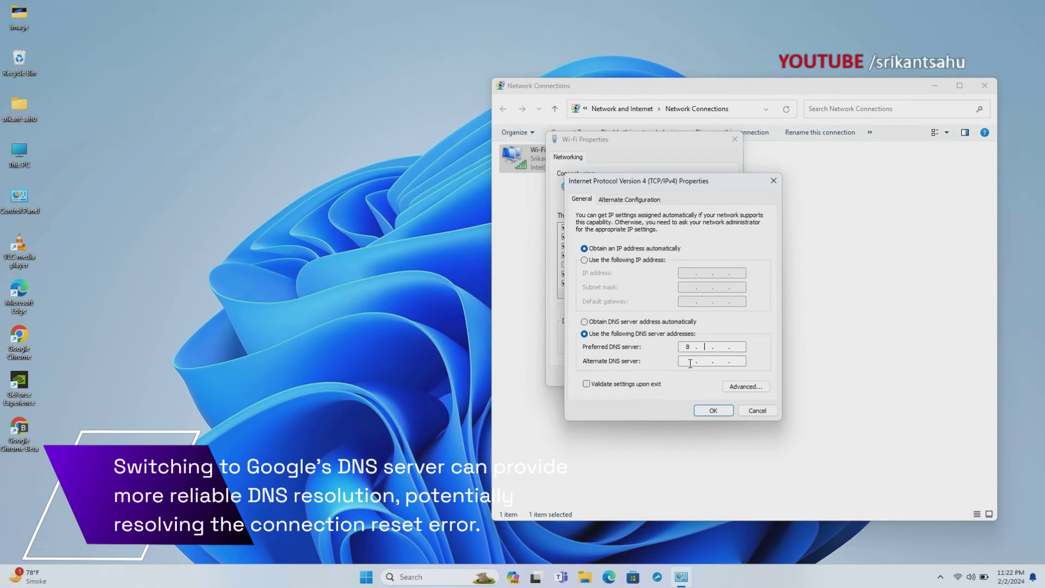
type("8.8.8.8")
type("8.8.4.4")
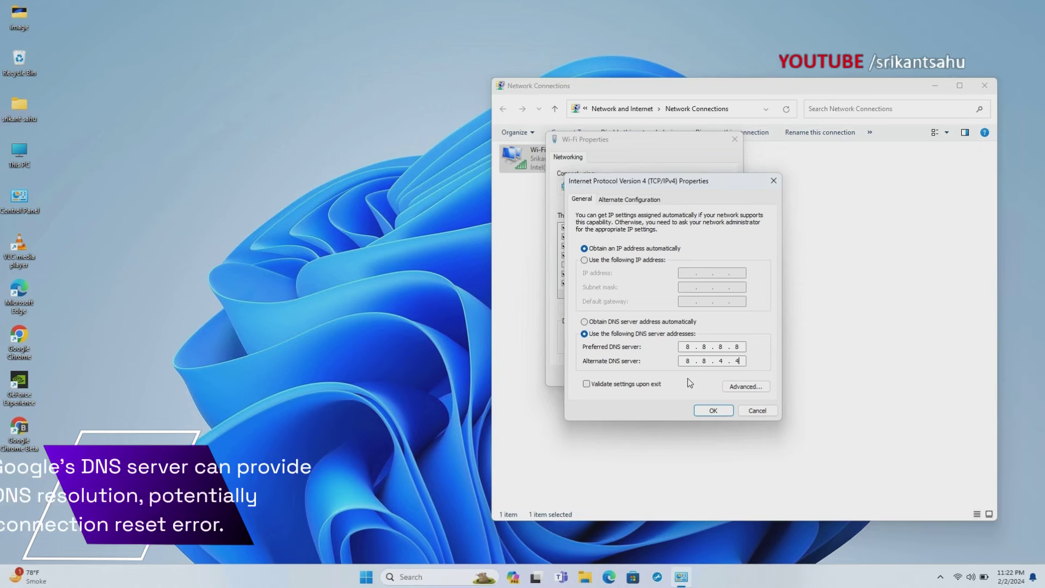
left_click(713, 412)
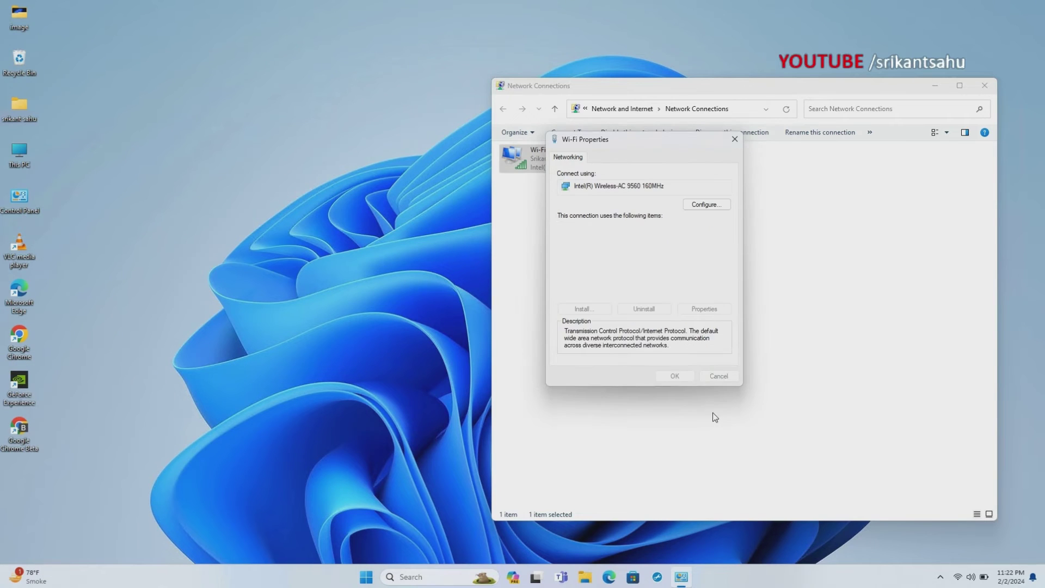
left_click(670, 377)
right_click(651, 321)
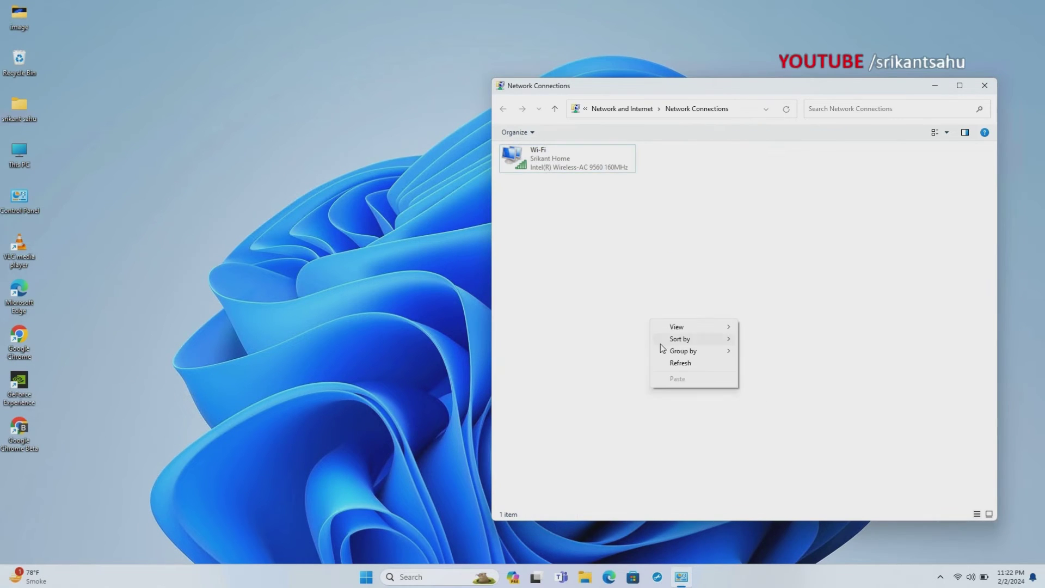
left_click(671, 363)
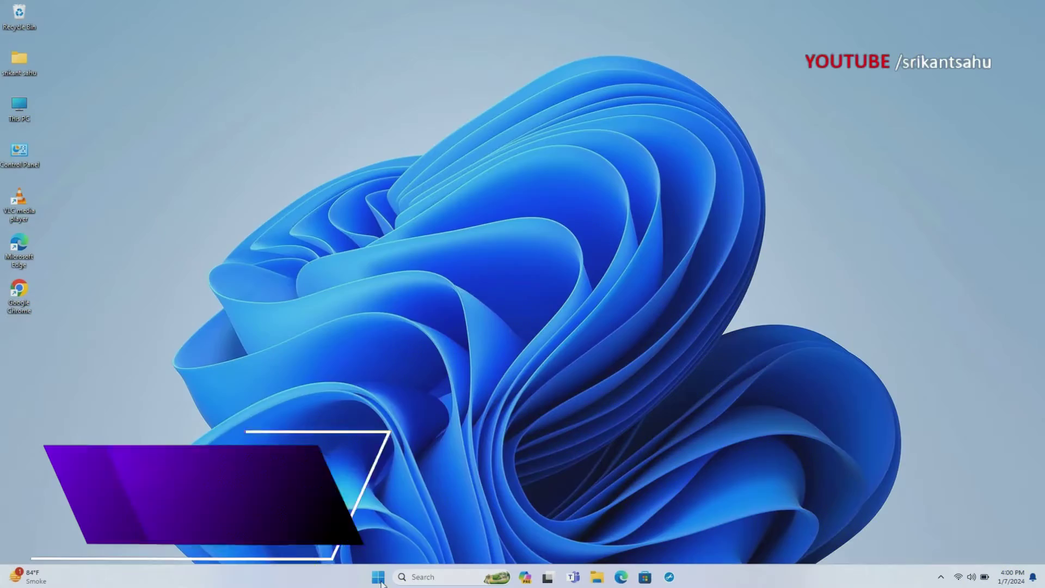
Step: Open Device Manager from the Win+X menu and expand Network adapters
right_click(379, 579)
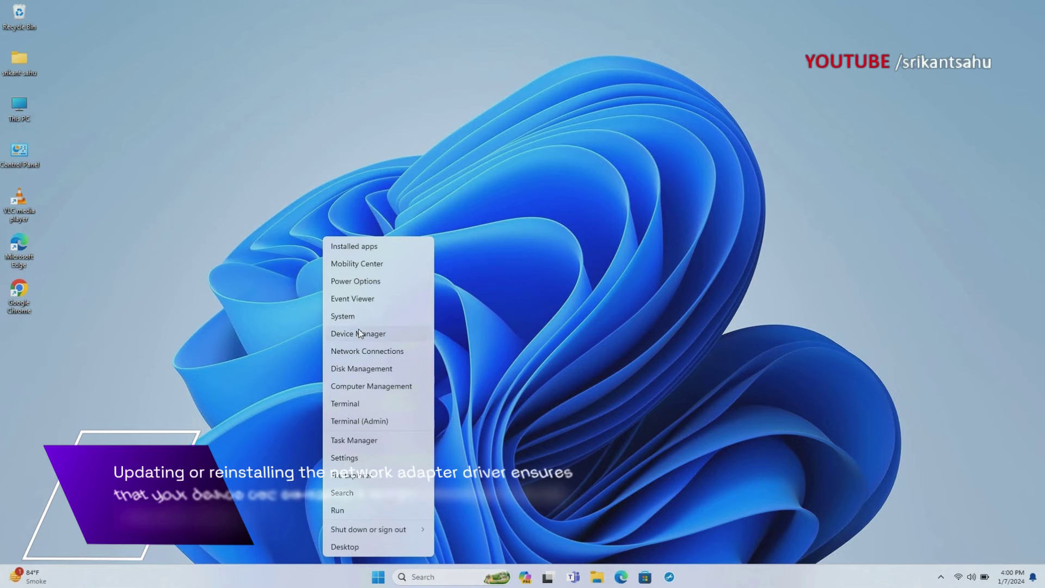
left_click(360, 333)
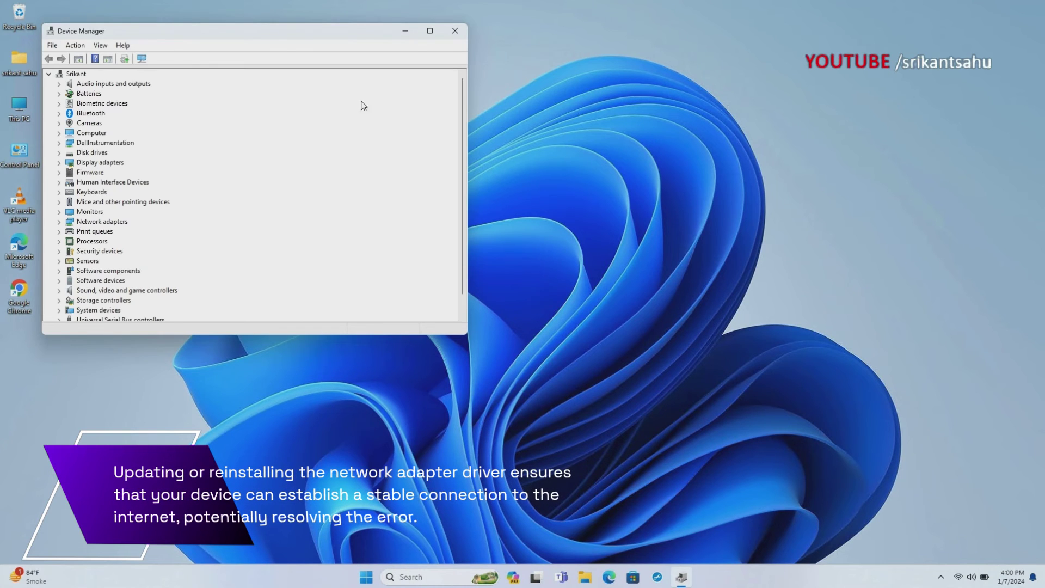
left_click_drag(187, 31, 515, 56)
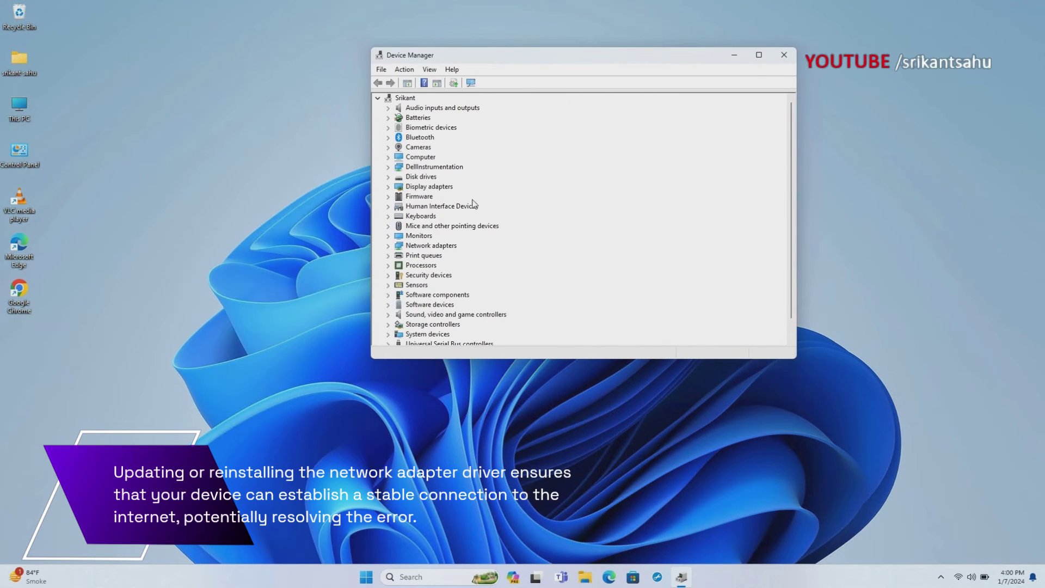
left_click(389, 247)
scroll(536, 241, "down", 1)
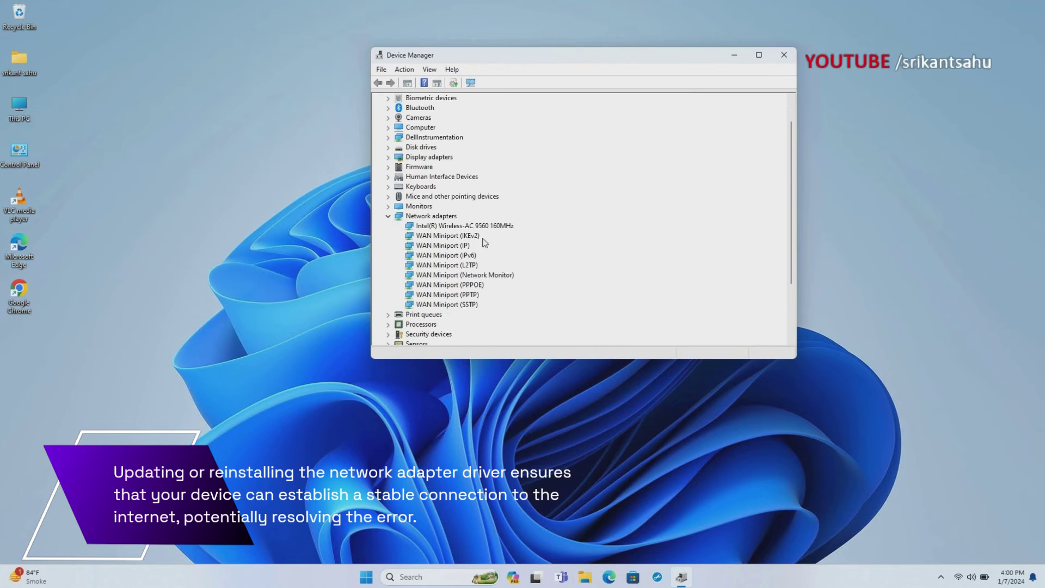
Step: Search automatically for an updated Intel(R) Wireless-AC 9560 driver; the best one is already installed
left_click(469, 228)
right_click(473, 227)
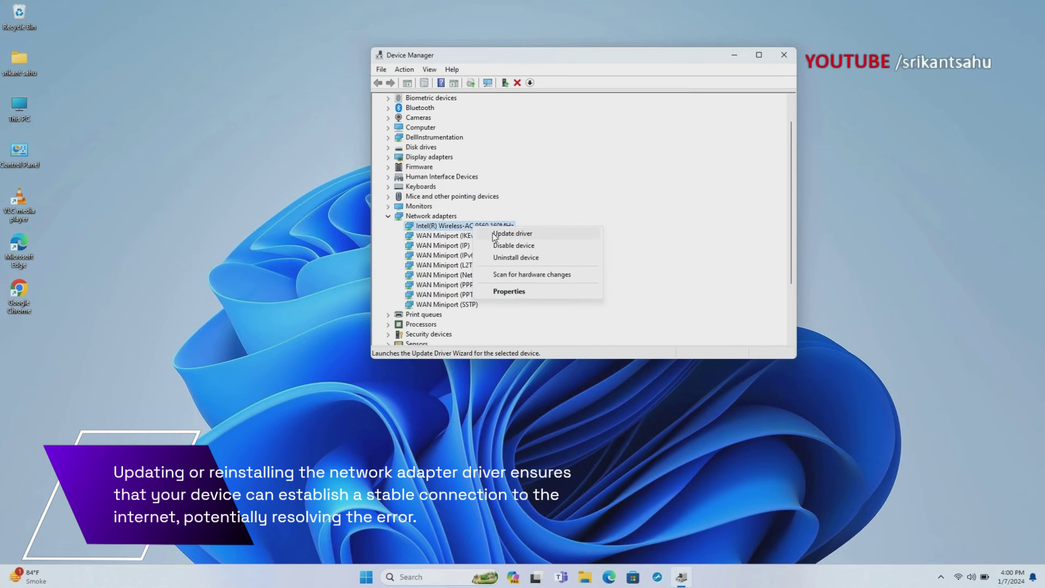
left_click(494, 235)
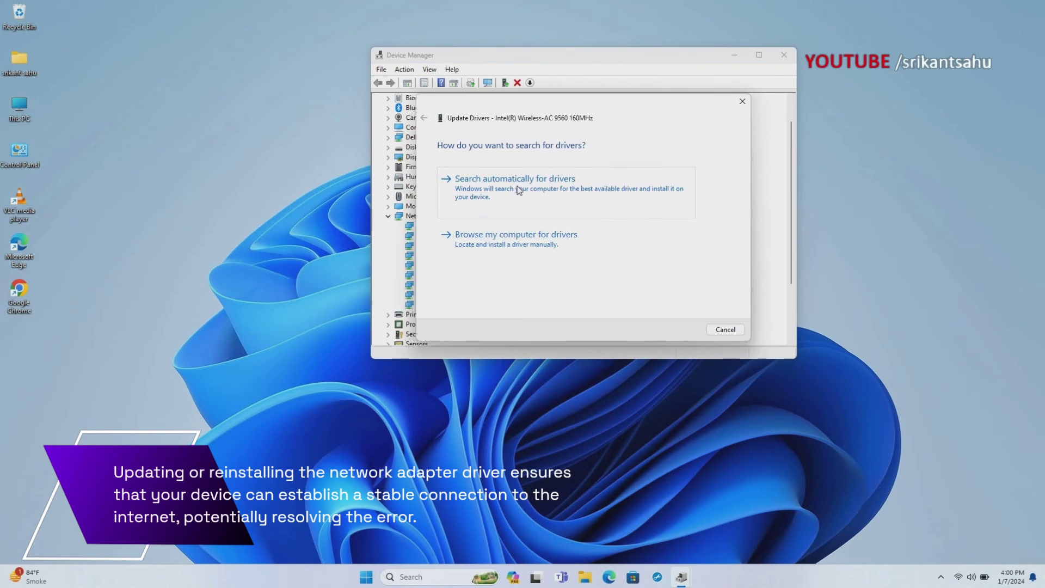
left_click(518, 190)
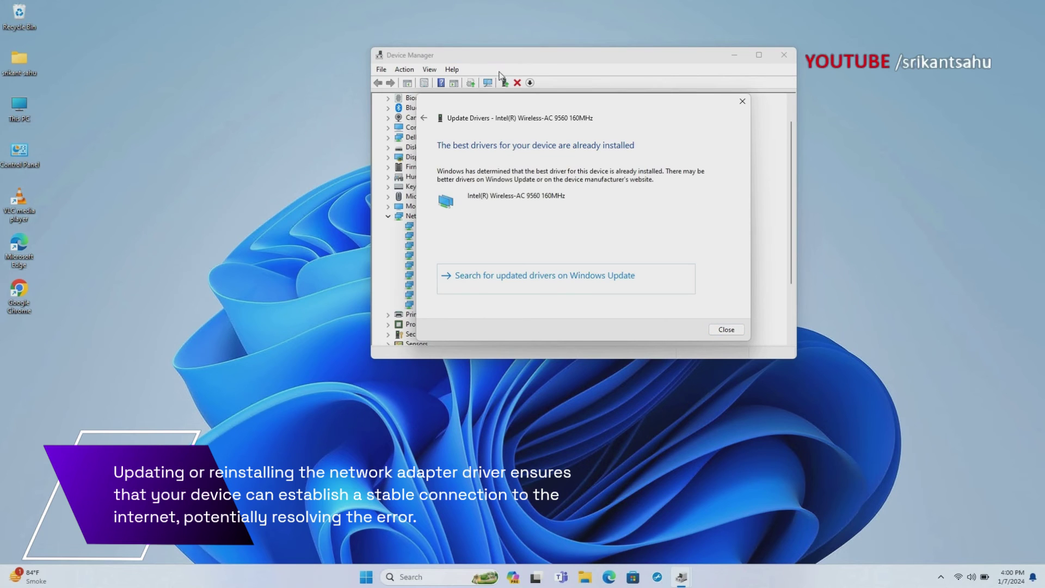
key("Escape")
right_click(469, 225)
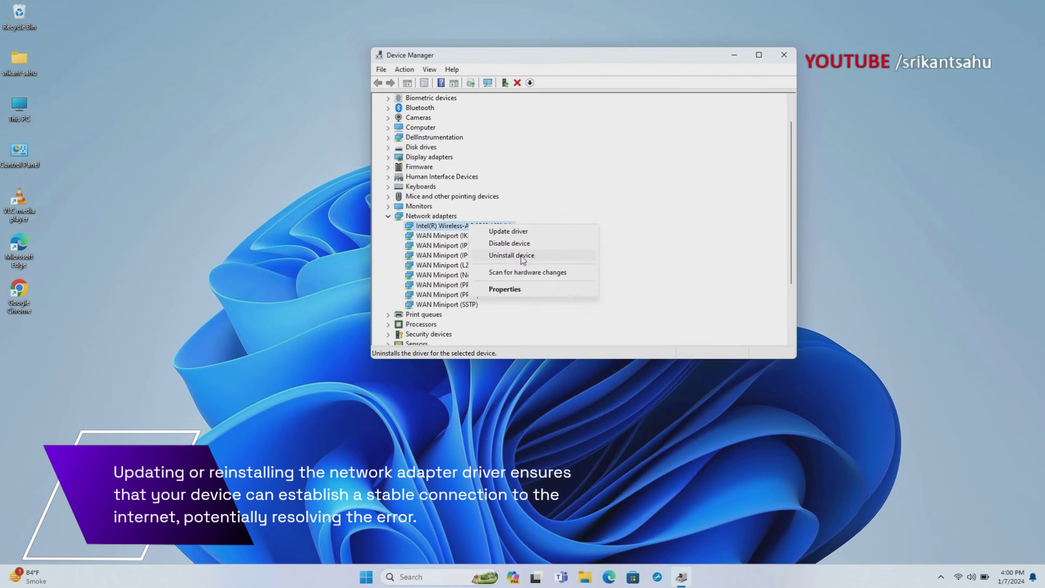